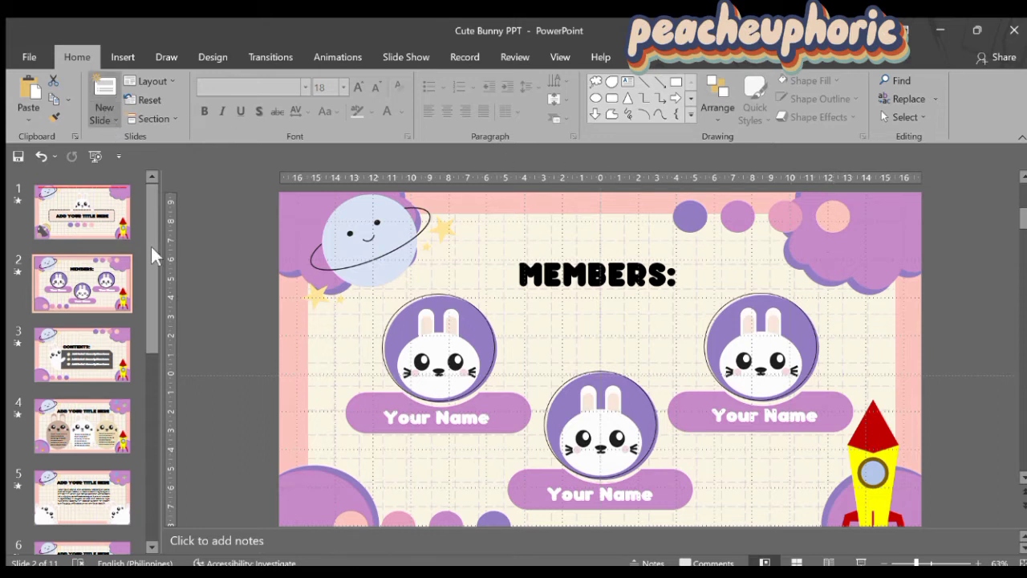
# Step: Insert a blank slide after the members slide and draw a circle about 8.4 cm wide left of its centre
pyautogui.press('Return')
pyautogui.click(595, 98)
pyautogui.moveTo(428, 281); pyautogui.dragTo(588, 442)
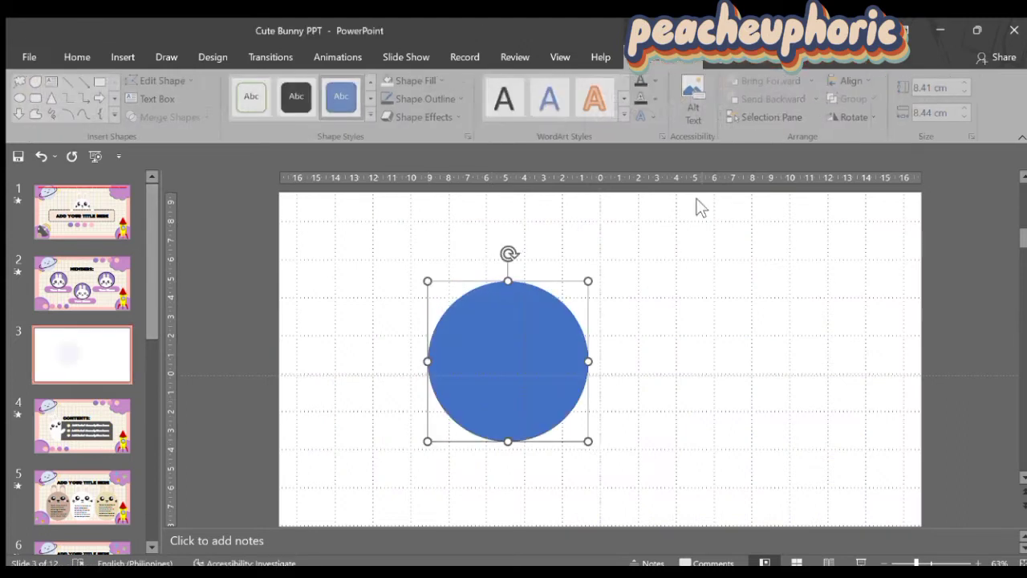
# Step: Format the new slide's background with a solid tan fill
pyautogui.click(698, 207)
pyautogui.click(697, 341)
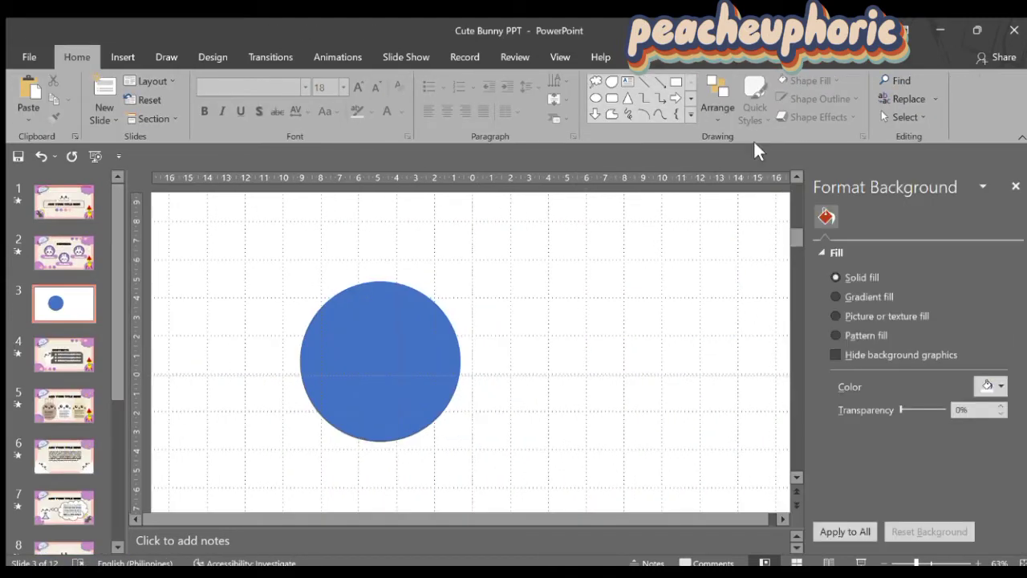
pyautogui.click(978, 385)
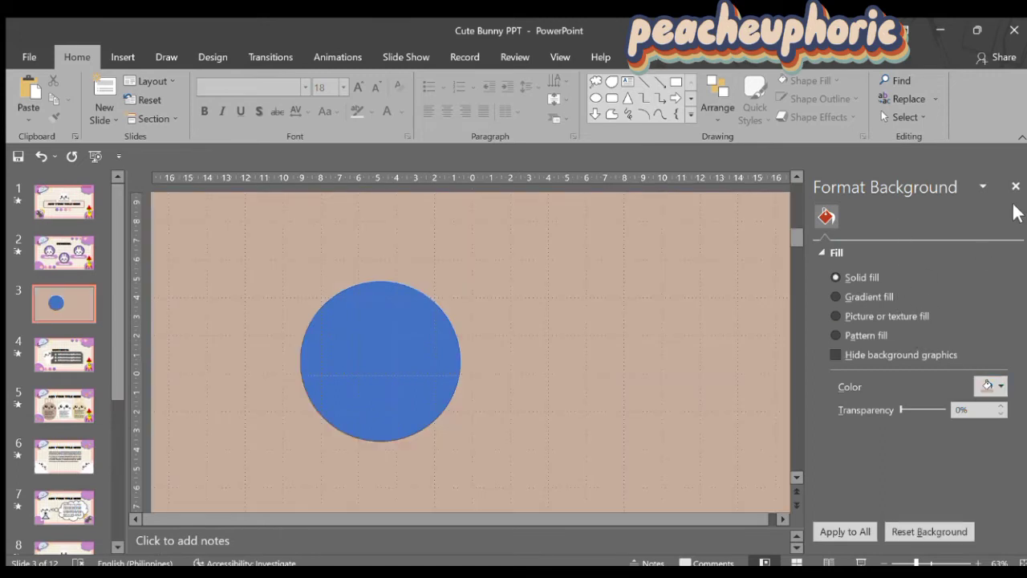
pyautogui.click(1015, 186)
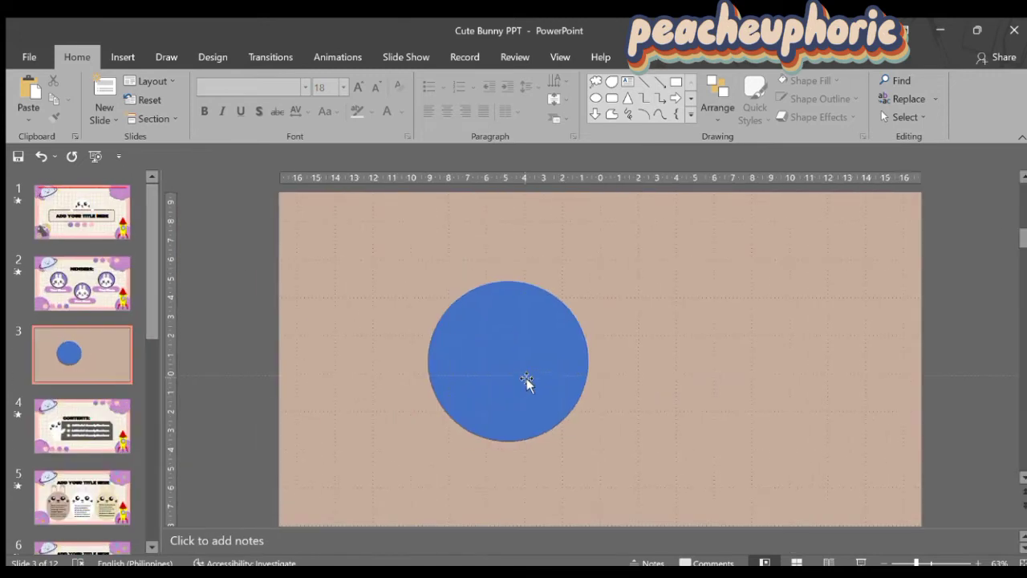
# Step: Centre the circle horizontally on the slide and draw a narrow upright pill shape about 7.2 × 2.15 cm to its left
pyautogui.moveTo(614, 337); pyautogui.dragTo(621, 371)
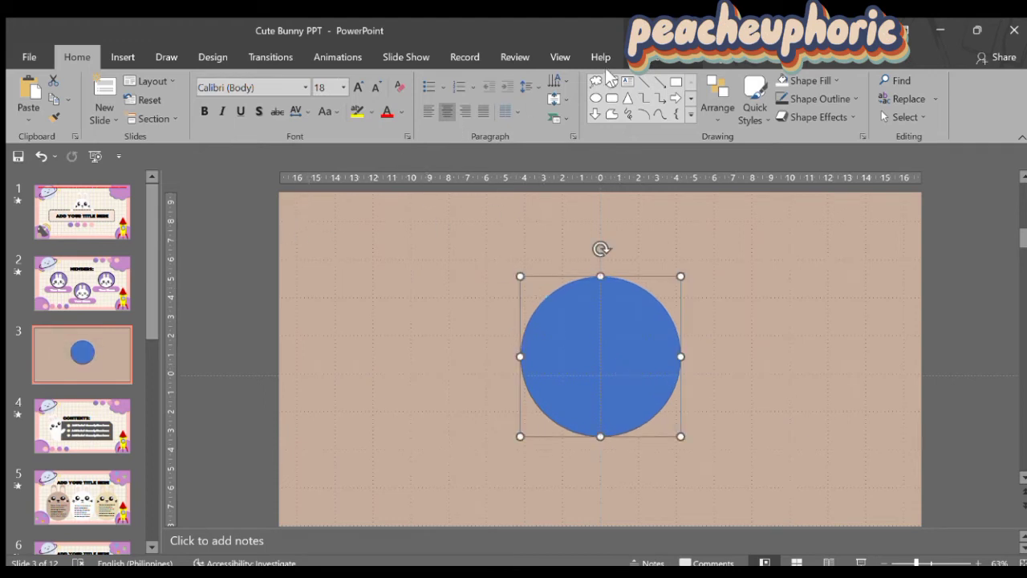
pyautogui.click(613, 101)
pyautogui.moveTo(386, 233)
pyautogui.mouseDown()
pyautogui.moveTo(434, 374)
pyautogui.moveTo(452, 246)
pyautogui.mouseUp()
# Step: Copy the middle bunny head from slide 9 to the right side of slide 3 as a reference, and delete the blue circle
pyautogui.scroll(-5, 99, 363)
pyautogui.click(102, 425)
pyautogui.click(529, 304)
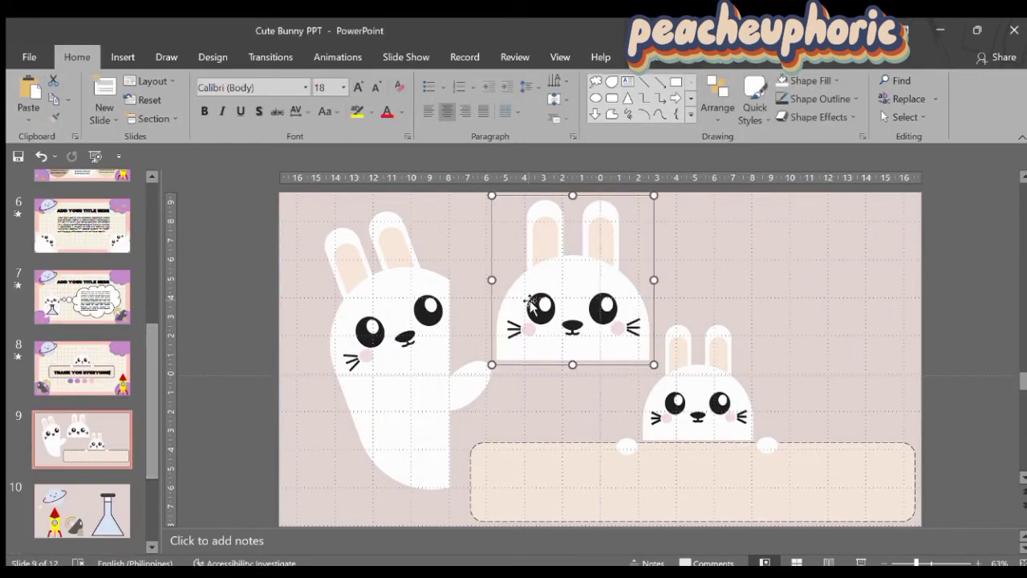
pyautogui.scroll(5, 80, 362)
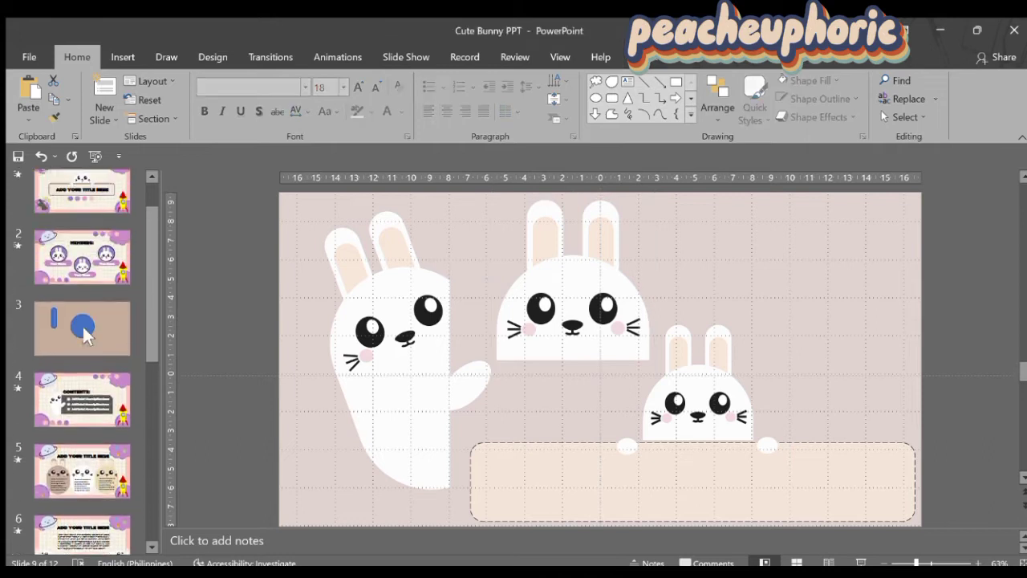
pyautogui.click(82, 268)
pyautogui.hotkey('ctrl', 'v')
pyautogui.moveTo(640, 359); pyautogui.dragTo(881, 375)
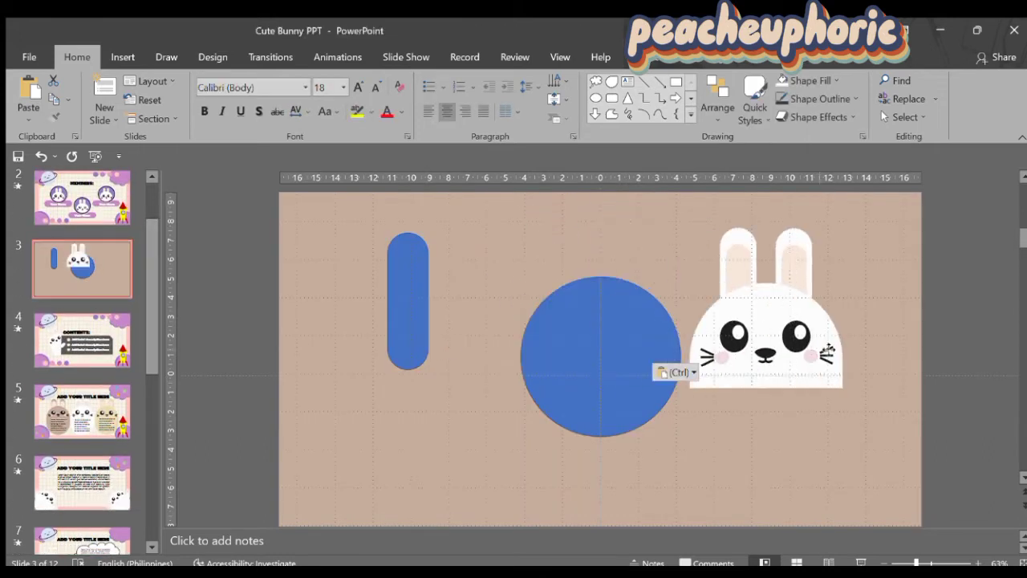
pyautogui.click(627, 386)
pyautogui.press('Delete')
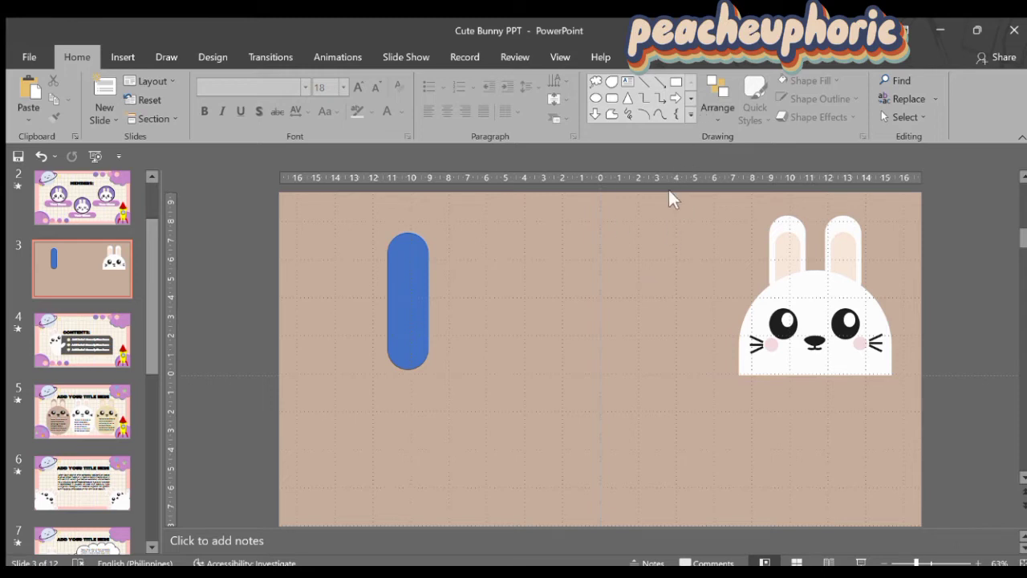
pyautogui.click(611, 98)
pyautogui.moveTo(562, 238)
pyautogui.mouseDown()
pyautogui.moveTo(685, 358)
pyautogui.moveTo(687, 375)
pyautogui.moveTo(644, 343)
pyautogui.moveTo(652, 352)
pyautogui.mouseUp()
pyautogui.moveTo(640, 240); pyautogui.dragTo(567, 238)
pyautogui.moveTo(536, 305); pyautogui.dragTo(529, 310)
pyautogui.moveTo(664, 309)
pyautogui.mouseDown()
pyautogui.moveTo(690, 332)
pyautogui.moveTo(674, 321)
pyautogui.mouseUp()
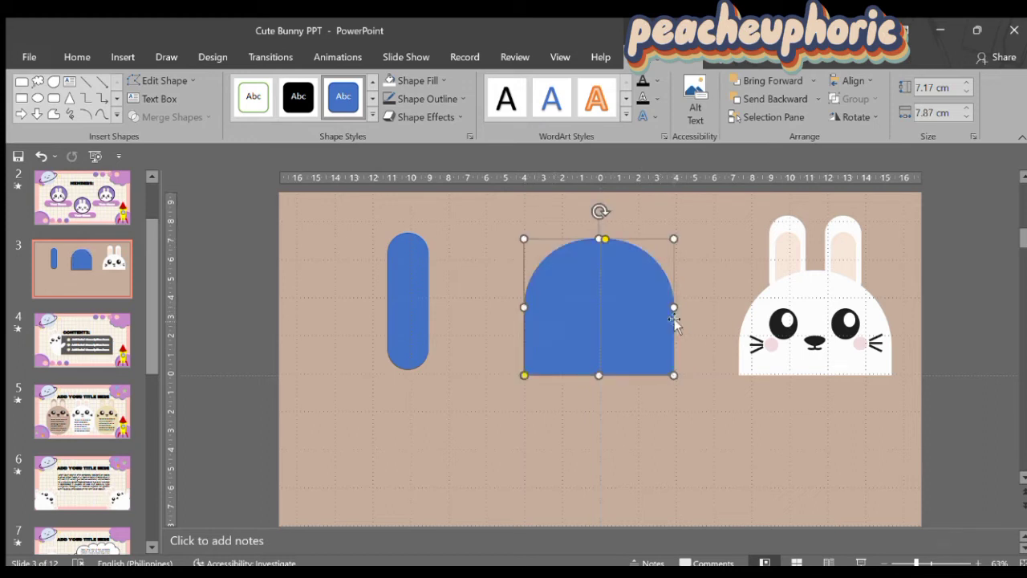
pyautogui.moveTo(601, 239); pyautogui.dragTo(603, 262)
pyautogui.click(420, 270)
pyautogui.click(548, 271)
pyautogui.press('Delete')
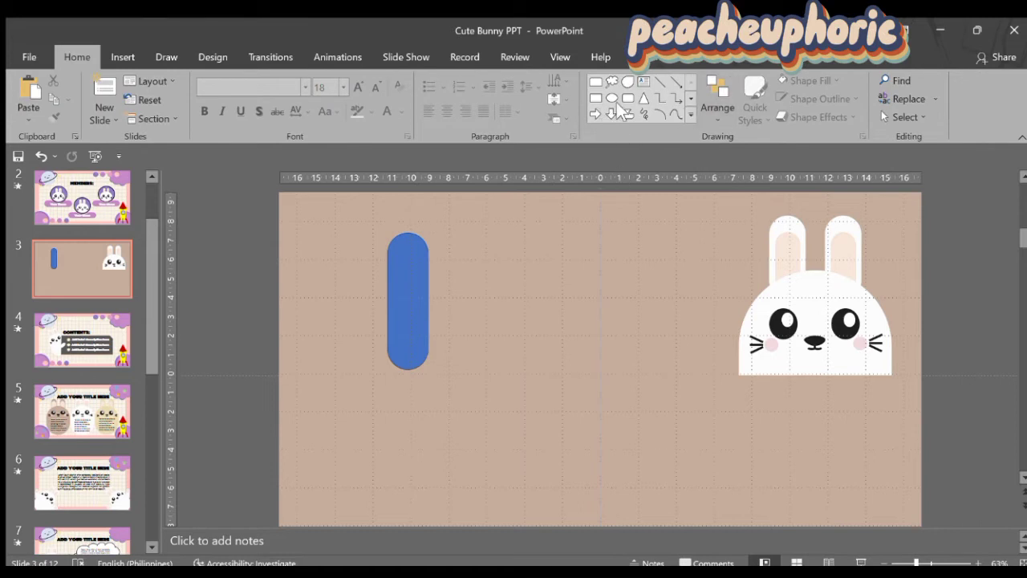
# Step: Draw an upright rounded rectangle mid-slide with fully rounded ends, about 12.31 cm high and 7.99 cm wide, as the bunny's body
pyautogui.click(628, 98)
pyautogui.moveTo(572, 232); pyautogui.dragTo(681, 420)
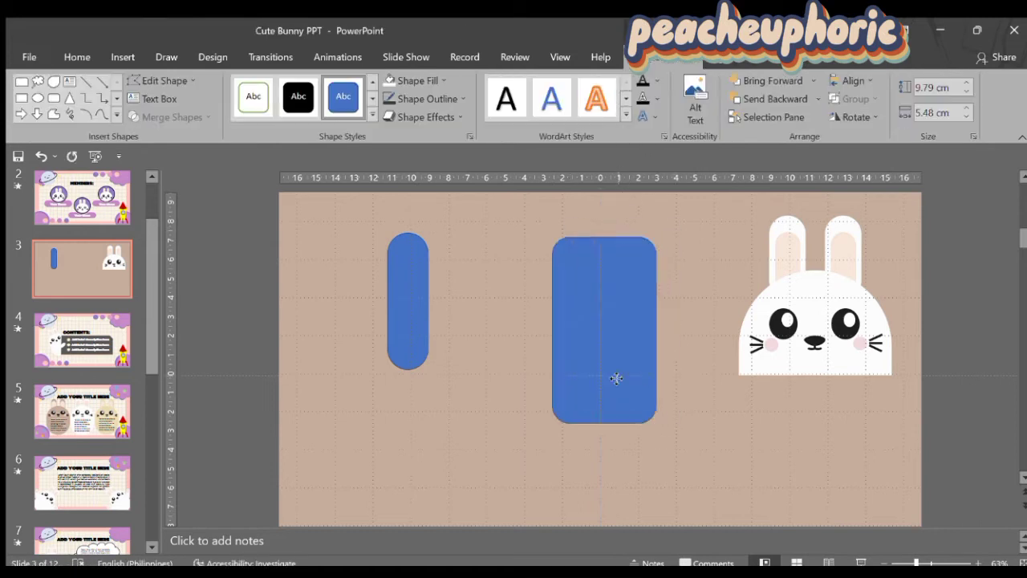
pyautogui.moveTo(577, 245); pyautogui.dragTo(611, 258)
pyautogui.moveTo(609, 323); pyautogui.dragTo(676, 337)
pyautogui.moveTo(597, 425); pyautogui.dragTo(614, 469)
pyautogui.click(715, 452)
pyautogui.click(584, 334)
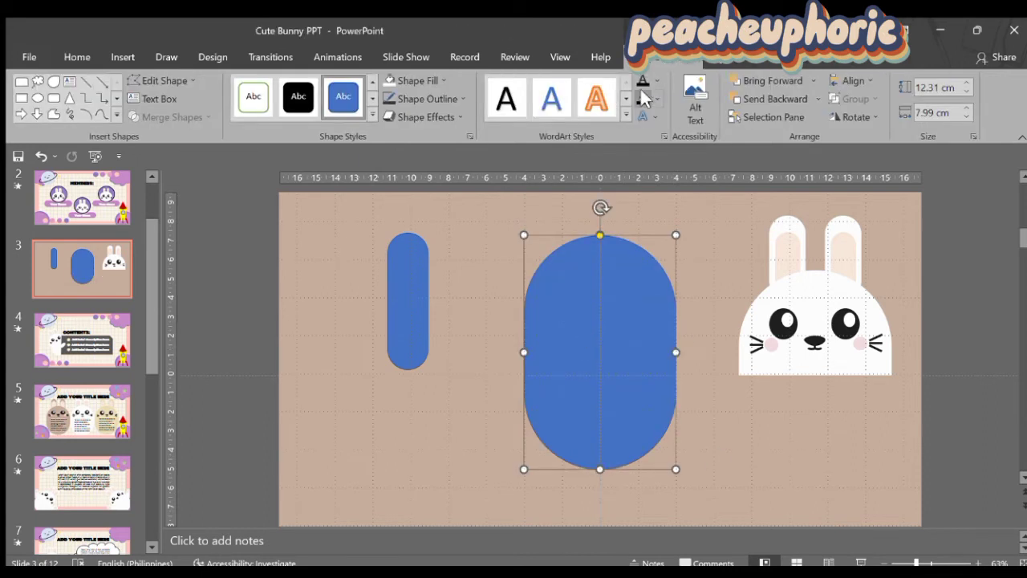
# Step: Fill the large body shape and the narrow ear shape with white and remove the body's outline
pyautogui.click(508, 234)
pyautogui.click(423, 98)
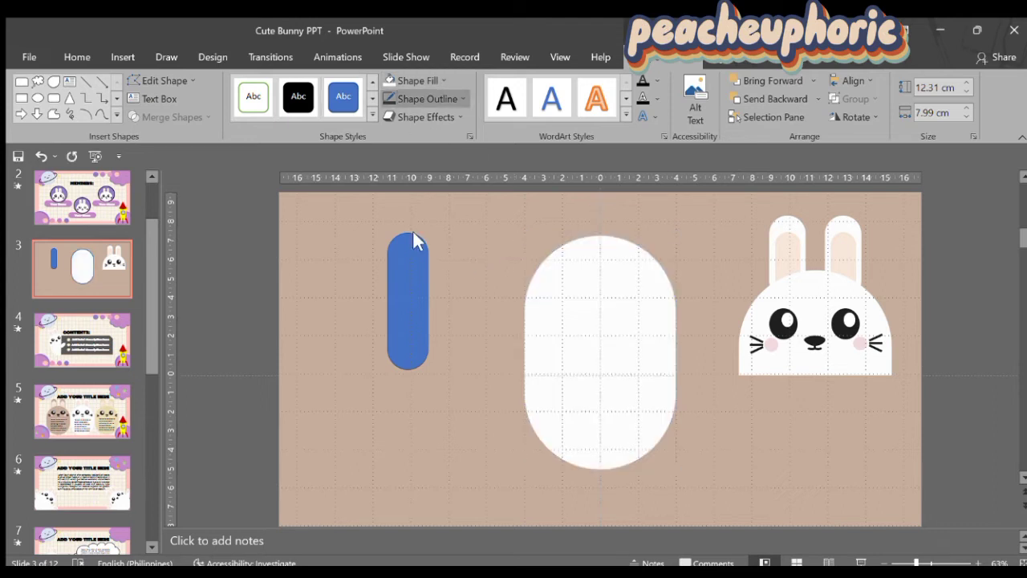
pyautogui.click(411, 273)
pyautogui.click(414, 283)
pyautogui.click(440, 81)
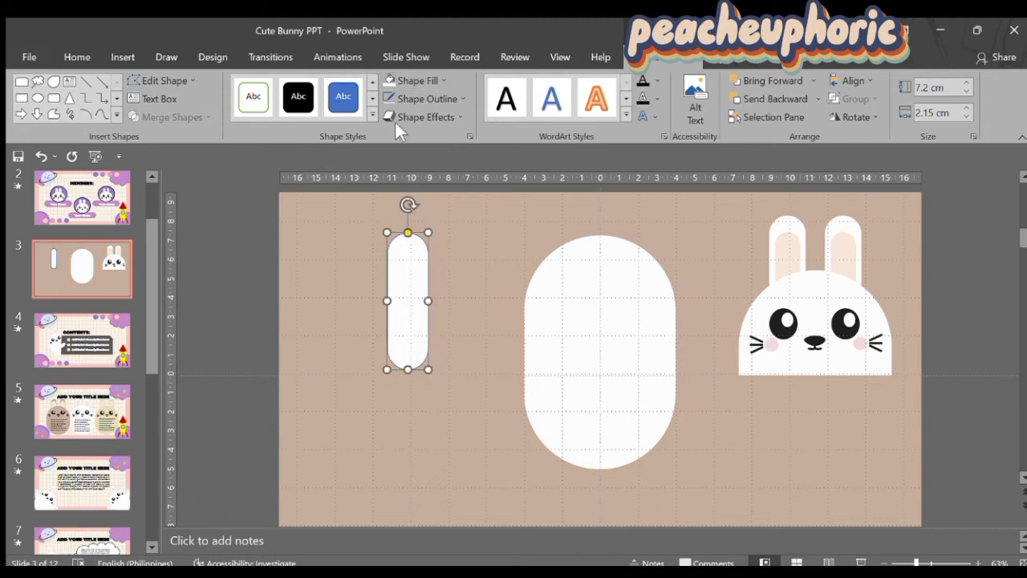
# Step: Duplicate the ear shape, fill the copy with pale beige, shrink it to about 5.93 × 1.72 cm and centre it inside the white ear
pyautogui.moveTo(421, 244); pyautogui.dragTo(429, 253)
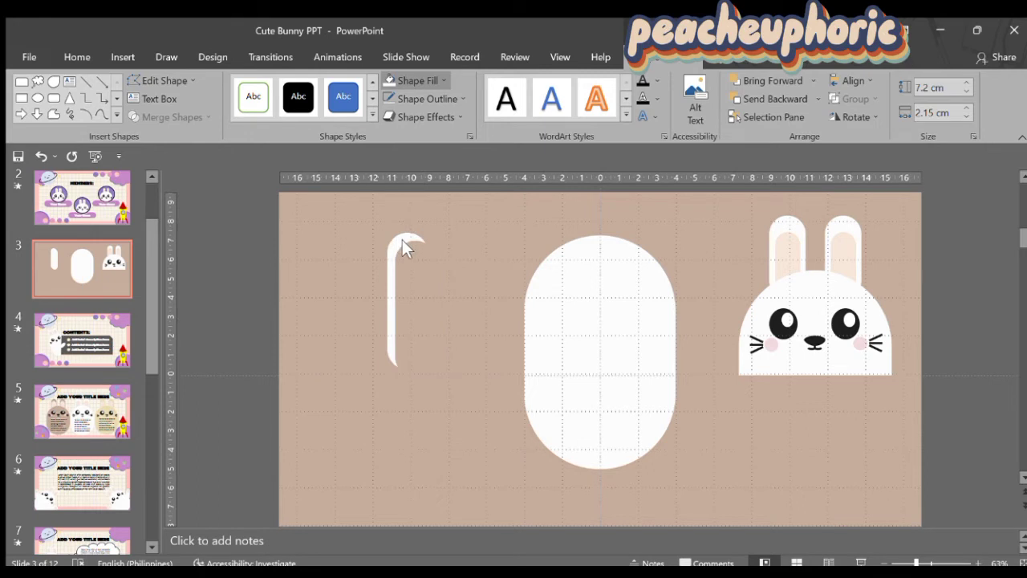
pyautogui.click(421, 237)
pyautogui.moveTo(440, 377); pyautogui.dragTo(430, 354)
pyautogui.moveTo(412, 320); pyautogui.dragTo(410, 334)
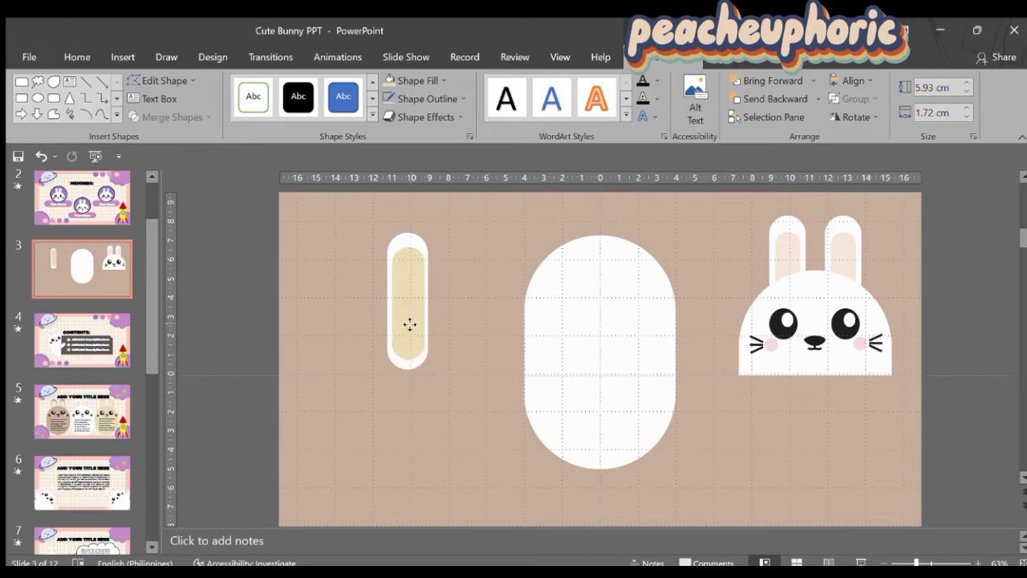
pyautogui.moveTo(409, 325); pyautogui.dragTo(409, 324)
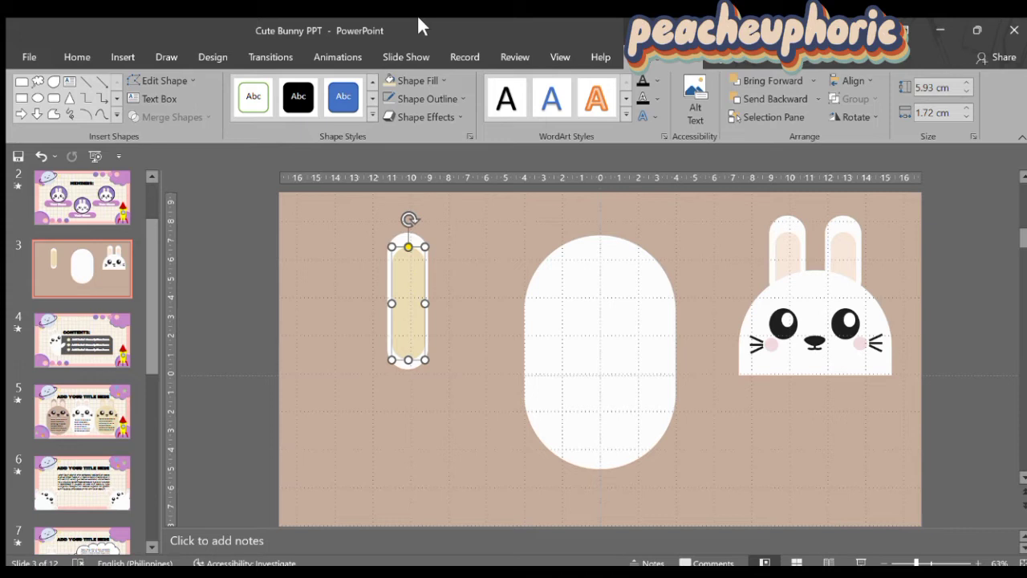
pyautogui.moveTo(419, 291); pyautogui.dragTo(419, 287)
# Step: Group the outer and inner ear, move the ear to the body's upper left, and send it behind the body
pyautogui.moveTo(330, 217); pyautogui.dragTo(529, 402)
pyautogui.hotkey('ctrl', 'g')
pyautogui.moveTo(408, 300); pyautogui.dragTo(560, 263)
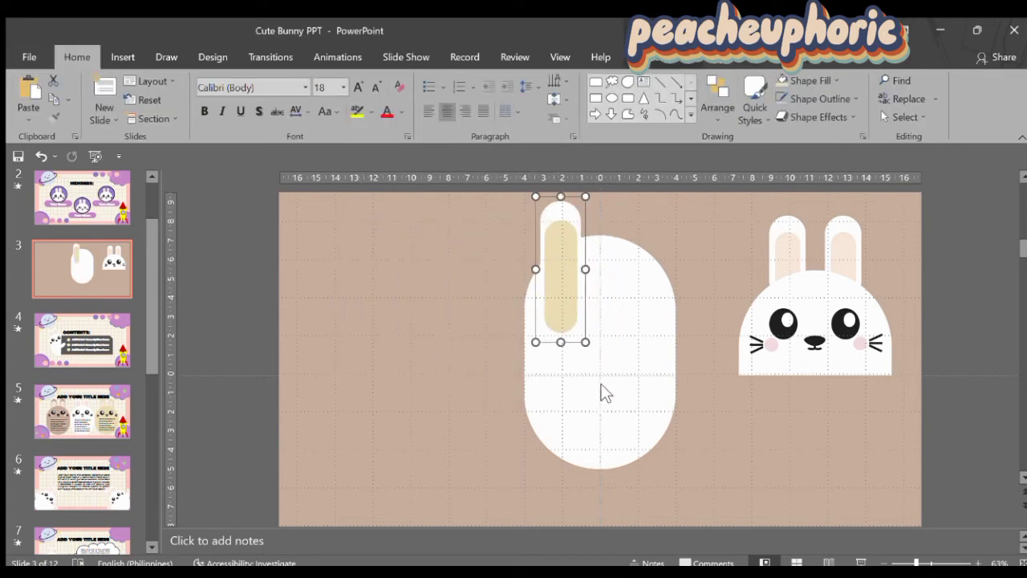
pyautogui.hotkey('ctrl', 'shift', '[')
# Step: Shorten the white body from above and shift it down so the ear stands out above the head
pyautogui.click(614, 249)
pyautogui.moveTo(612, 251); pyautogui.dragTo(669, 277)
pyautogui.click(556, 222)
pyautogui.click(621, 267)
pyautogui.moveTo(670, 381); pyautogui.dragTo(681, 394)
# Step: Duplicate the ear, place the copy level with it on the head's right side, and send it behind the body
pyautogui.click(564, 229)
pyautogui.click(484, 228)
pyautogui.moveTo(560, 240); pyautogui.dragTo(634, 243)
pyautogui.hotkey('ctrl', 'd')
pyautogui.hotkey('ctrl', 'shift', '[')
pyautogui.click(780, 420)
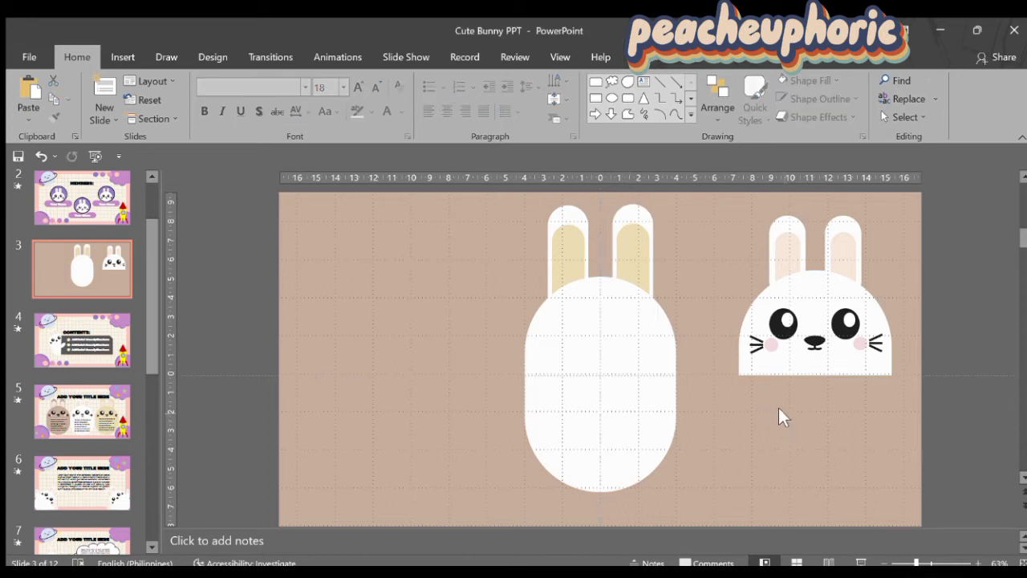
# Step: Draw a circle about 2.4 cm across left of the bunny and fill it with black for the eye
pyautogui.click(611, 98)
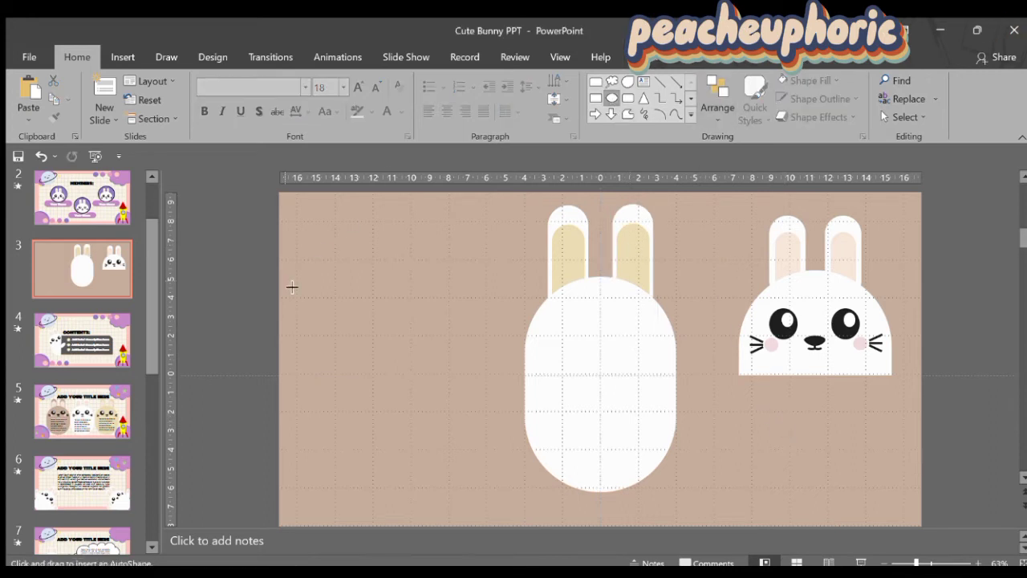
pyautogui.moveTo(333, 298); pyautogui.dragTo(379, 346)
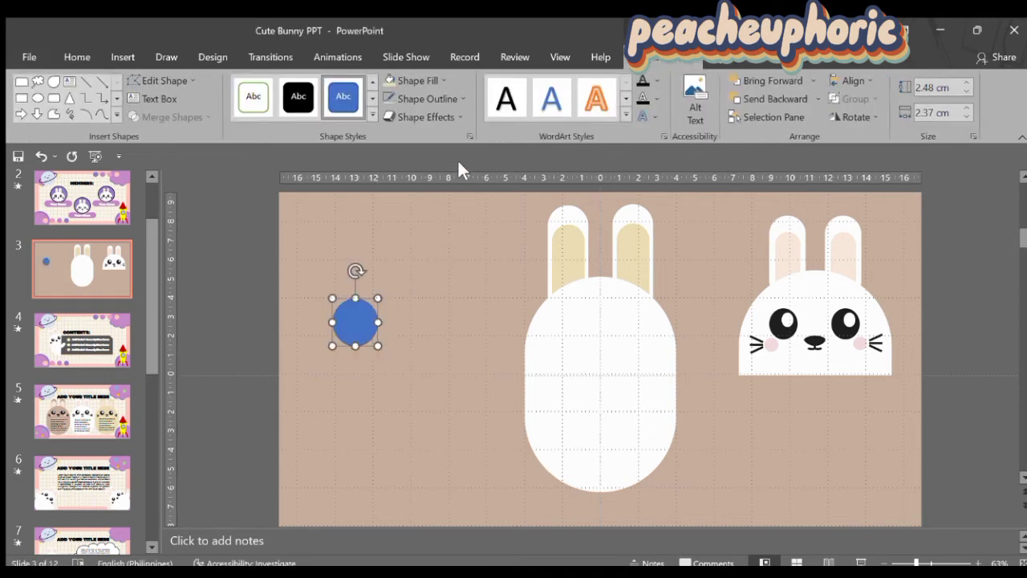
pyautogui.click(392, 157)
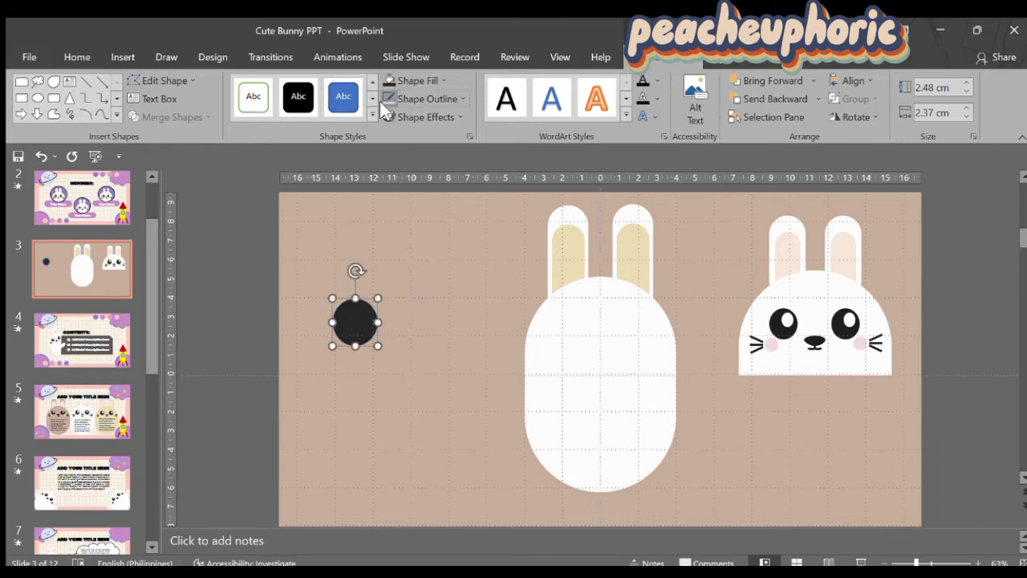
# Step: Duplicate the black circle, fill the copy with white, shrink it to about 1.3 cm and place it inside the eye as a highlight
pyautogui.hotkey('ctrl', 'd')
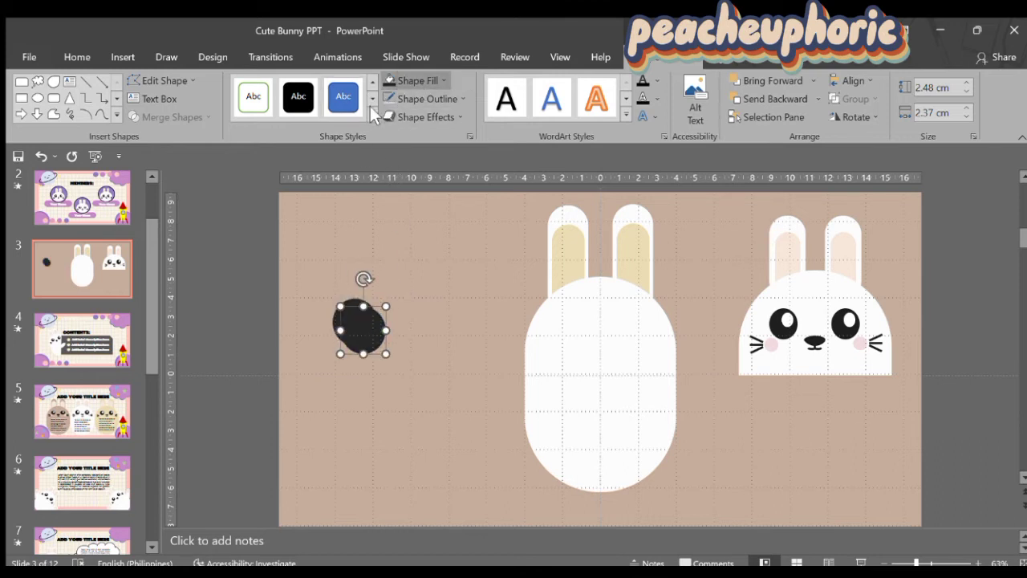
pyautogui.click(380, 108)
pyautogui.moveTo(386, 353); pyautogui.dragTo(369, 336)
pyautogui.moveTo(358, 321)
pyautogui.mouseDown()
pyautogui.moveTo(368, 322)
pyautogui.moveTo(356, 321)
pyautogui.mouseUp()
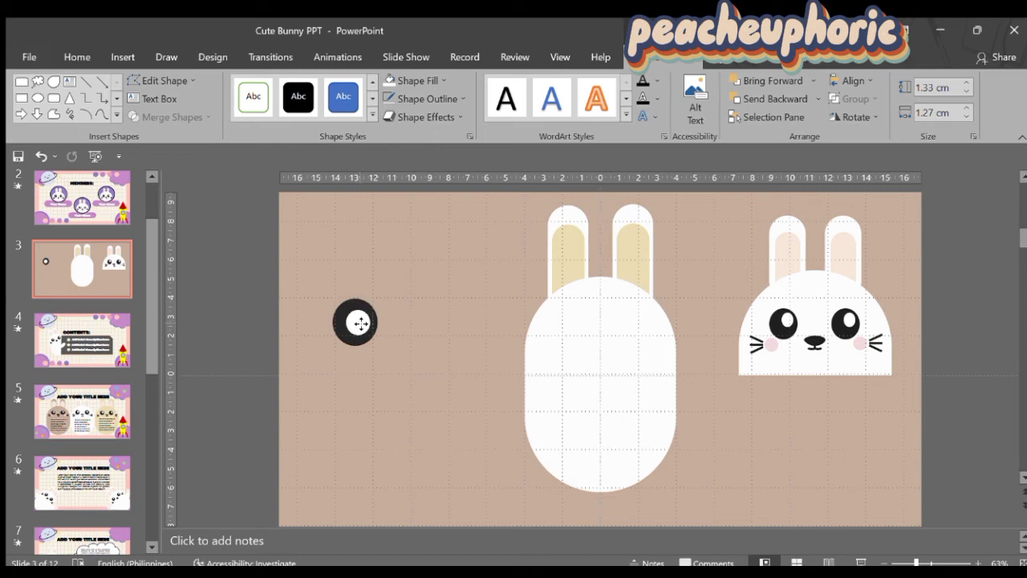
# Step: Move the complete eye onto the bunny's face at about 1.98 × 1.86 cm and place a copy beside it as the second eye
pyautogui.moveTo(390, 356); pyautogui.dragTo(299, 289)
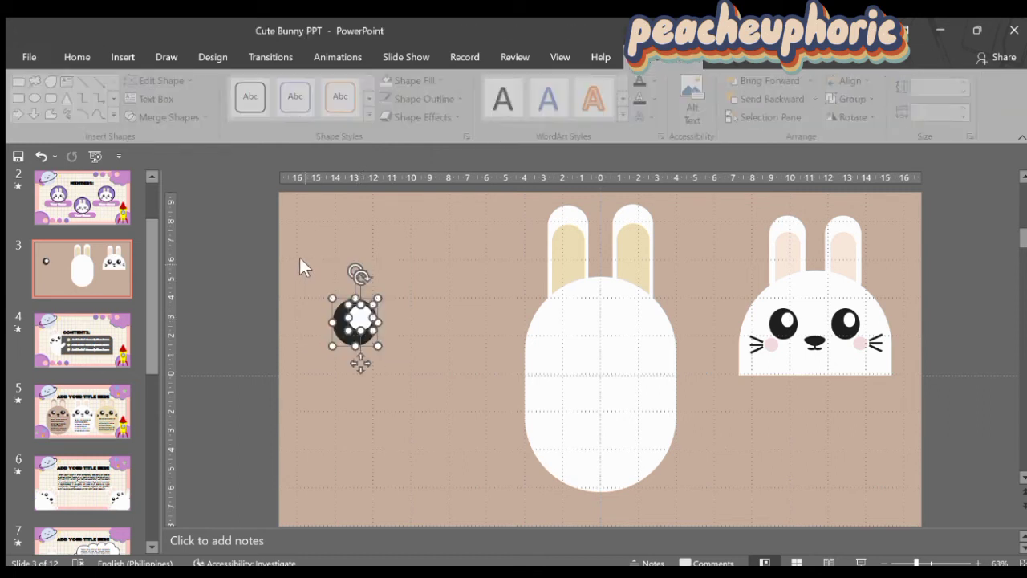
pyautogui.moveTo(360, 337); pyautogui.dragTo(585, 357)
pyautogui.moveTo(563, 333); pyautogui.dragTo(624, 325)
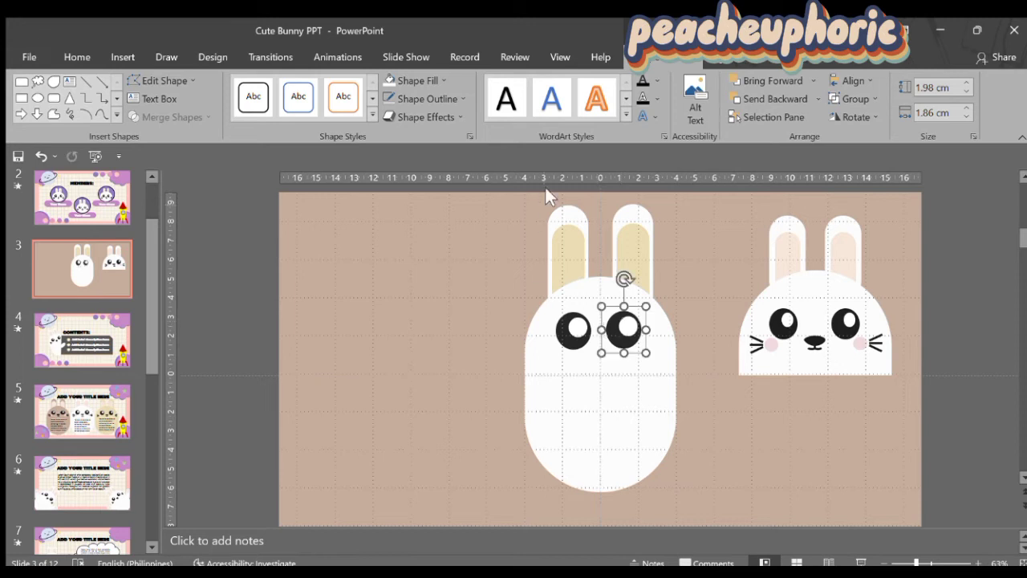
# Step: Draw a flat oval left of the bunny, fill it with black and resize it to about 3.02 × 1.75 cm for the nose
pyautogui.click(37, 98)
pyautogui.moveTo(330, 305); pyautogui.dragTo(374, 320)
pyautogui.click(410, 84)
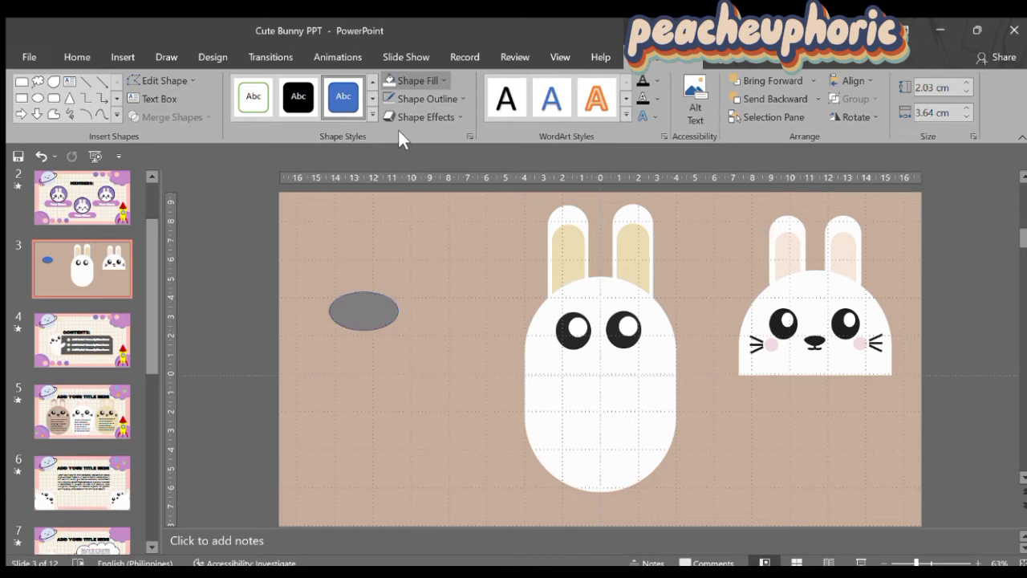
pyautogui.click(399, 166)
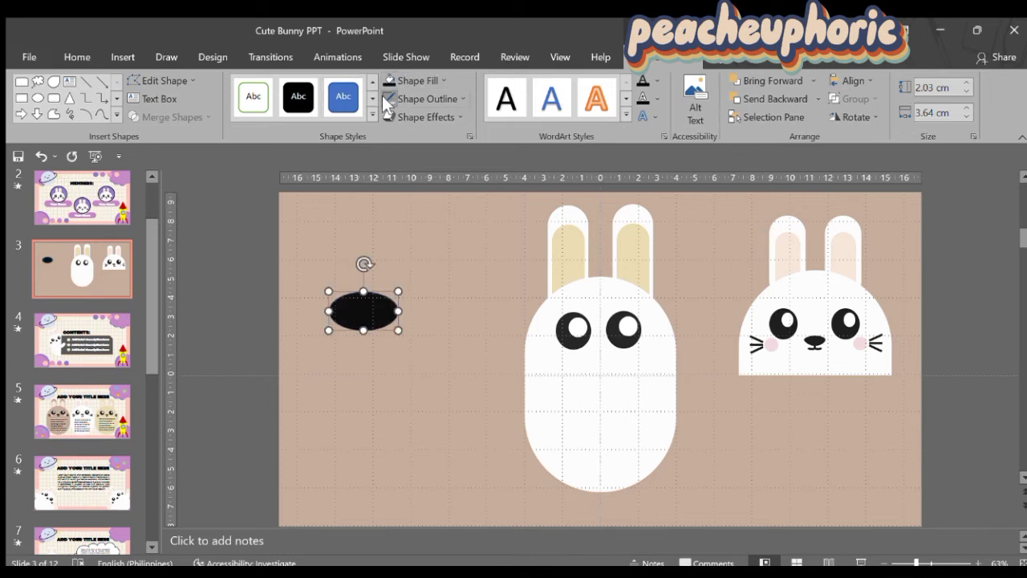
pyautogui.moveTo(399, 330); pyautogui.dragTo(406, 302)
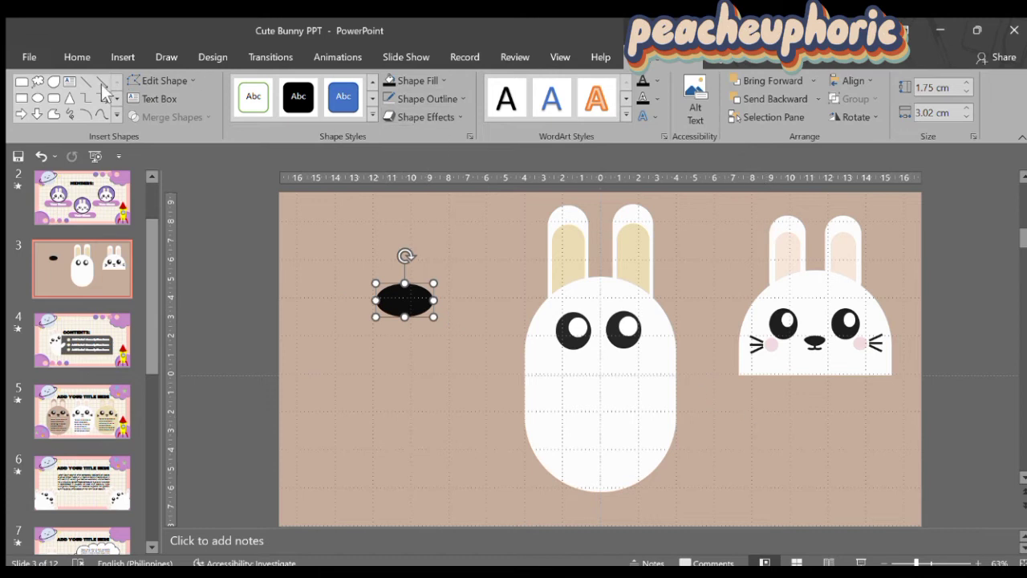
# Step: Draw a vertical line about 0.76 cm long down from the nose's lower edge and format it as a thick black line
pyautogui.click(87, 81)
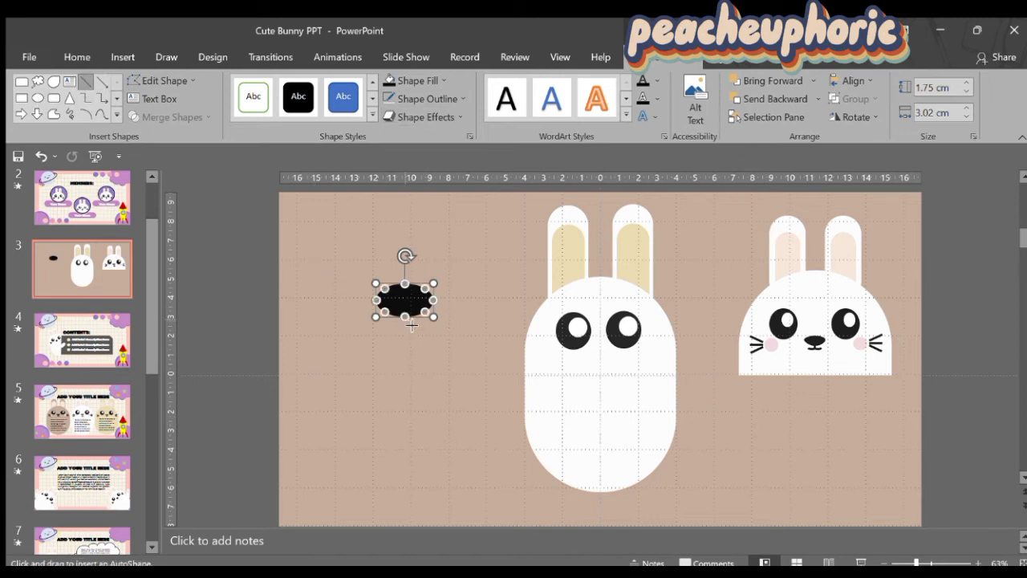
pyautogui.moveTo(405, 317); pyautogui.dragTo(405, 330)
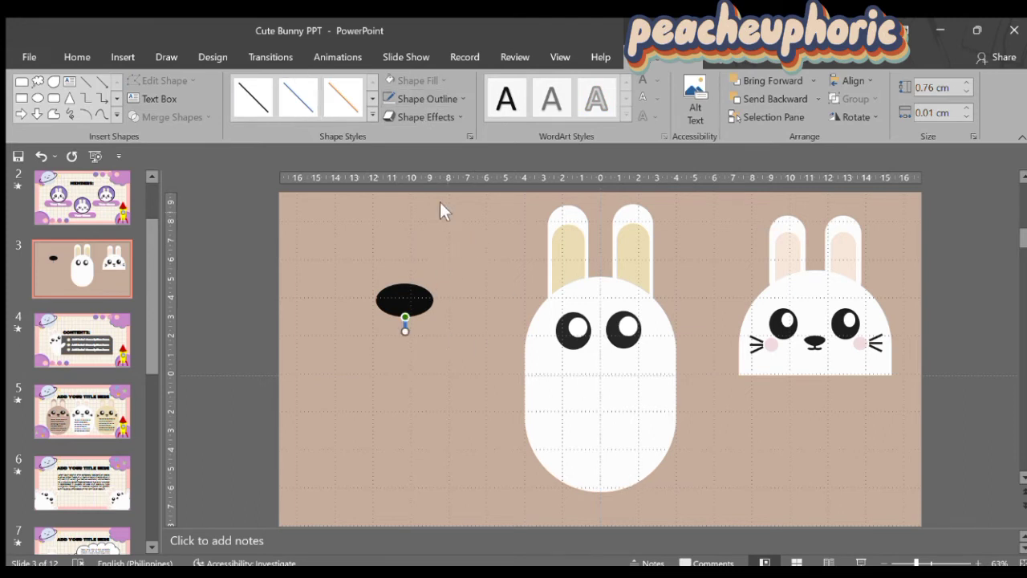
pyautogui.click(410, 98)
pyautogui.click(443, 317)
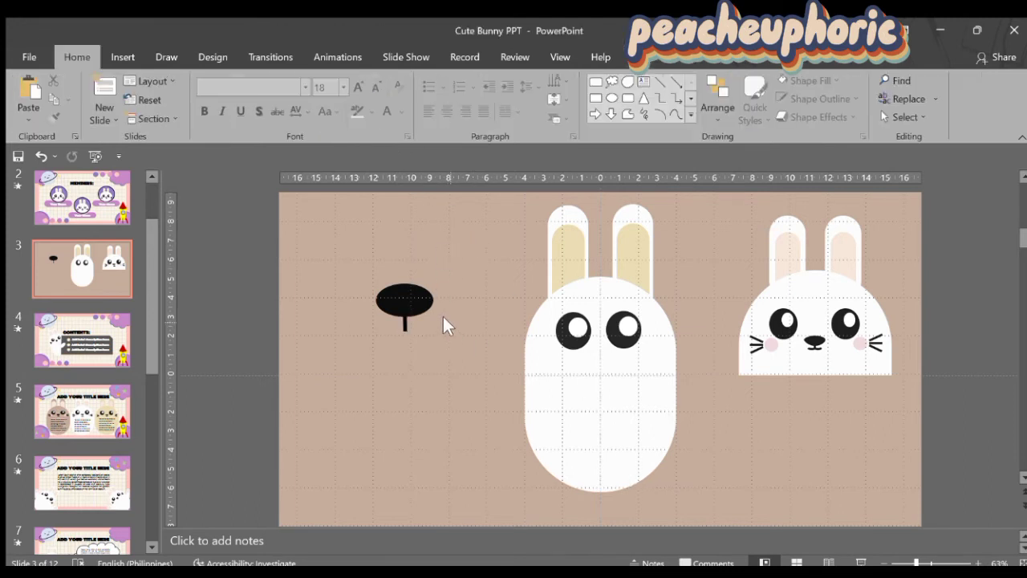
# Step: Draw an arc about 1.64 × 1.69 cm in size below the nose and format it as a thick black line
pyautogui.click(657, 111)
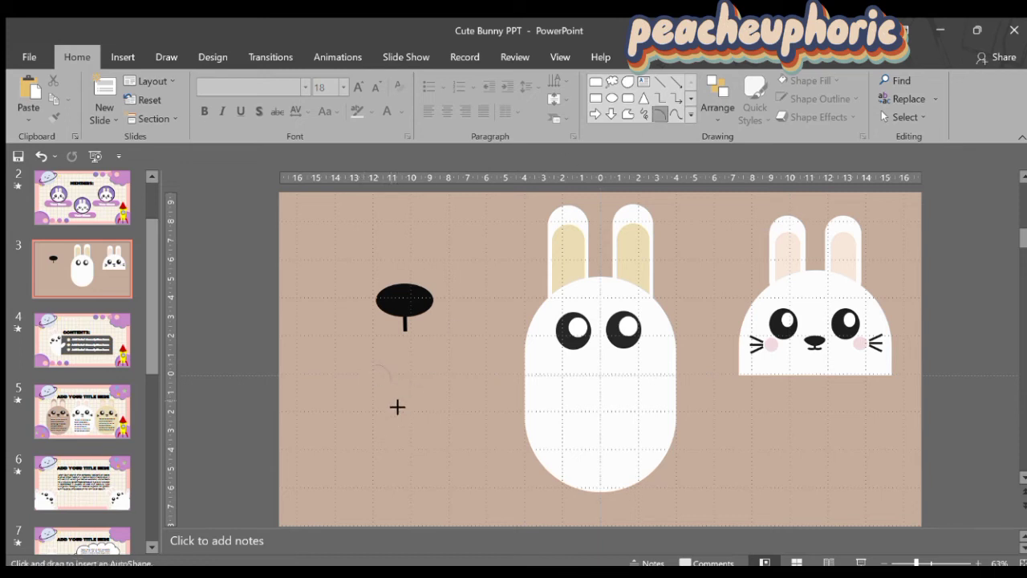
pyautogui.moveTo(400, 402); pyautogui.dragTo(395, 396)
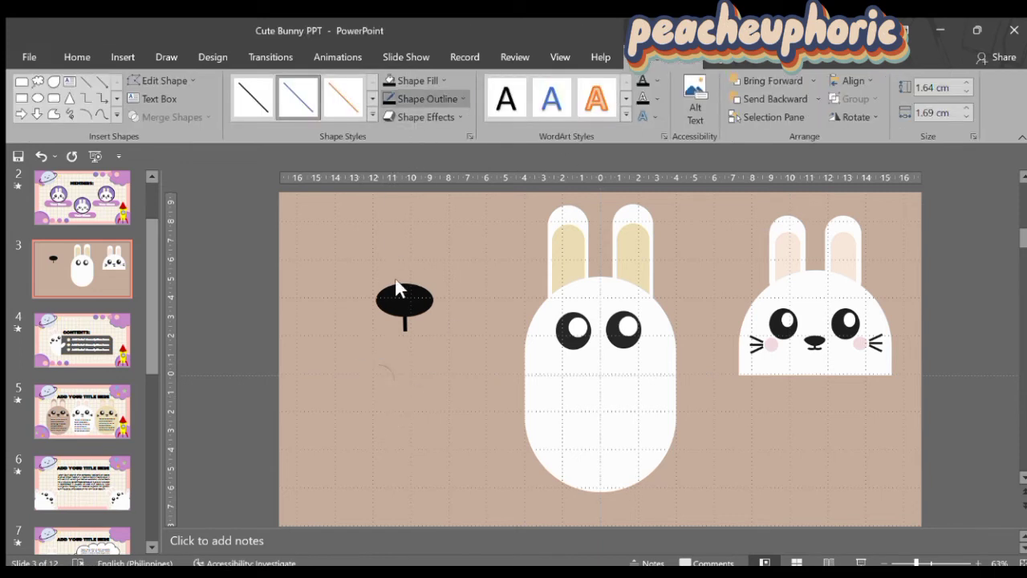
pyautogui.click(463, 346)
pyautogui.click(585, 469)
pyautogui.click(389, 100)
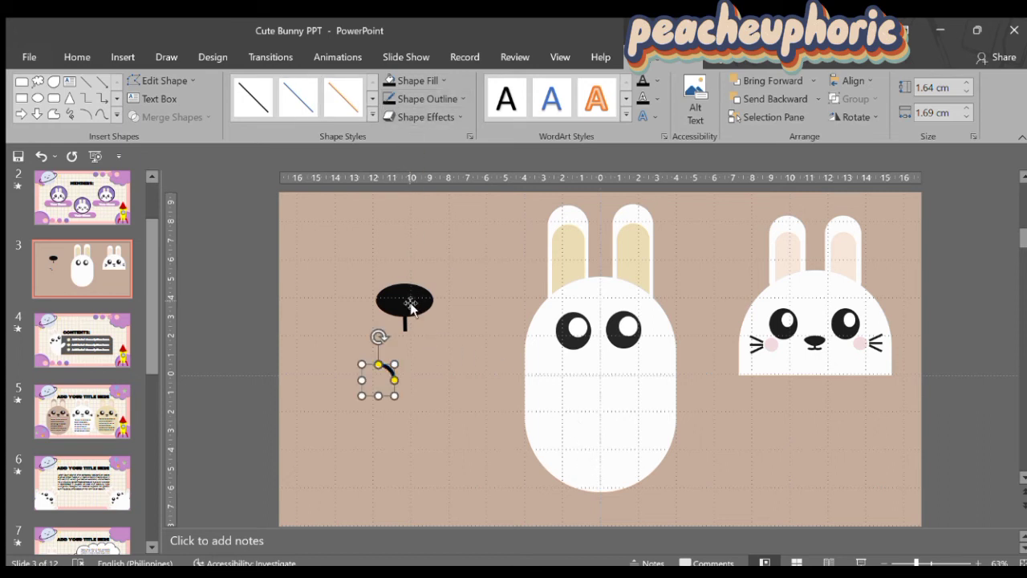
# Step: Rotate the arc to curve upward and form a mouth with two arcs meeting at the nose line's lower end
pyautogui.moveTo(378, 337); pyautogui.dragTo(404, 307)
pyautogui.hotkey('ctrl', 'z')
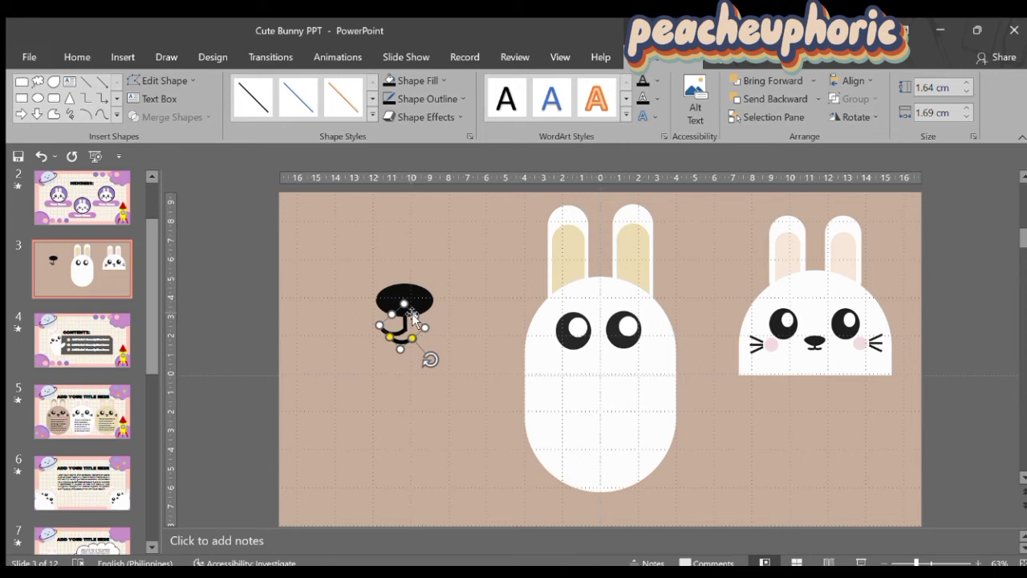
pyautogui.press('Escape')
pyautogui.click(427, 305)
# Step: Group the nose, its vertical line and the mouth arcs, and move the group onto the bunny's face below the eyes
pyautogui.moveTo(329, 244); pyautogui.dragTo(473, 380)
pyautogui.hotkey('ctrl', 'g')
pyautogui.moveTo(439, 280); pyautogui.dragTo(594, 359)
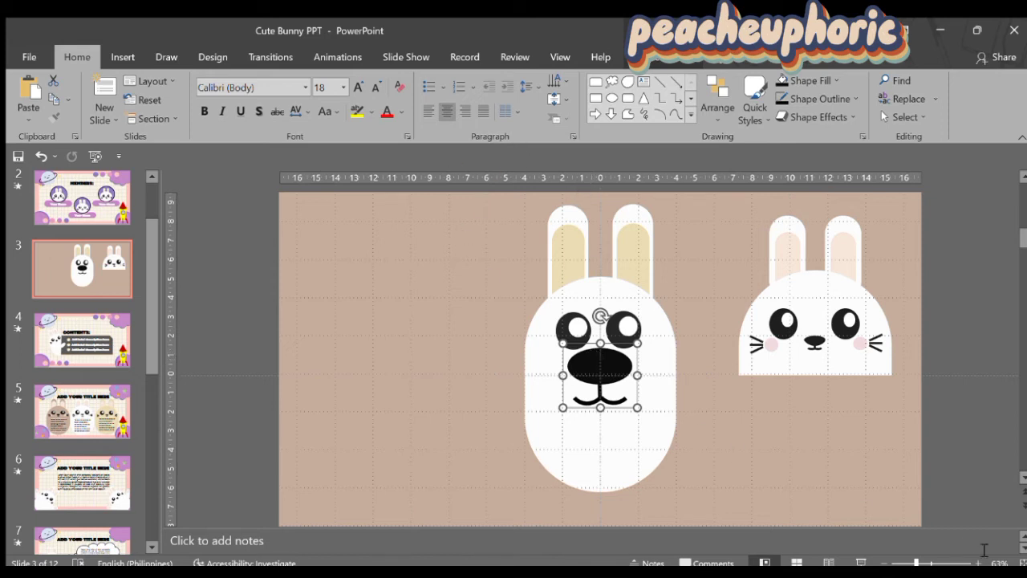
# Step: Shrink the nose-and-mouth group and center it on the face just beneath the eyes
pyautogui.click(947, 563)
pyautogui.moveTo(750, 224); pyautogui.dragTo(637, 279)
pyautogui.click(622, 341)
pyautogui.click(623, 340)
pyautogui.click(630, 338)
pyautogui.moveTo(632, 335); pyautogui.dragTo(605, 358)
pyautogui.click(583, 340)
pyautogui.click(581, 334)
pyautogui.click(908, 564)
pyautogui.click(927, 468)
# Step: Draw a circle 1.06 cm in diameter left of the bunny, fill it with light pink and remove its outline
pyautogui.click(611, 97)
pyautogui.moveTo(442, 333)
pyautogui.mouseDown()
pyautogui.moveTo(476, 362)
pyautogui.moveTo(467, 357)
pyautogui.mouseUp()
pyautogui.click(424, 79)
pyautogui.click(421, 234)
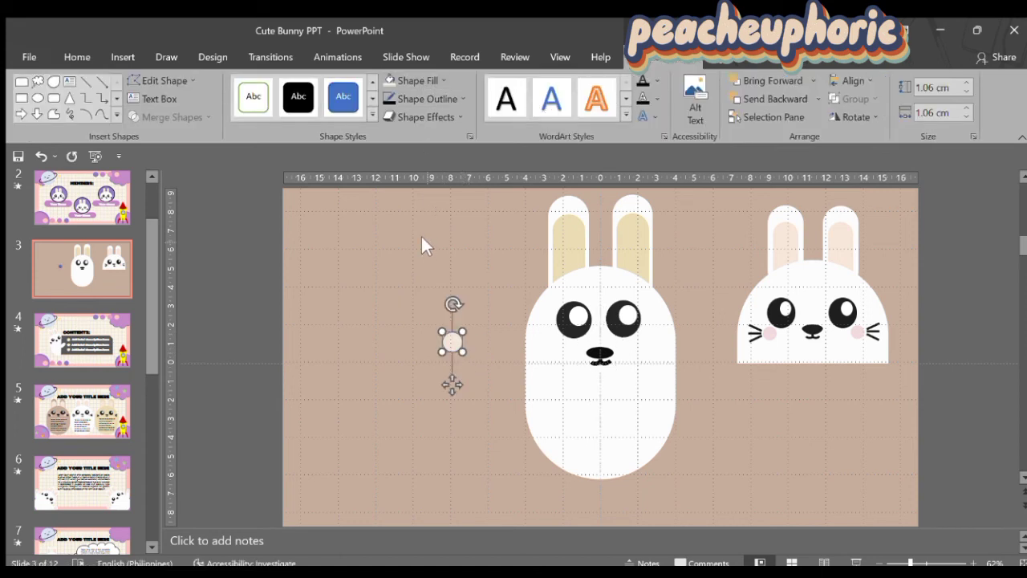
pyautogui.click(421, 79)
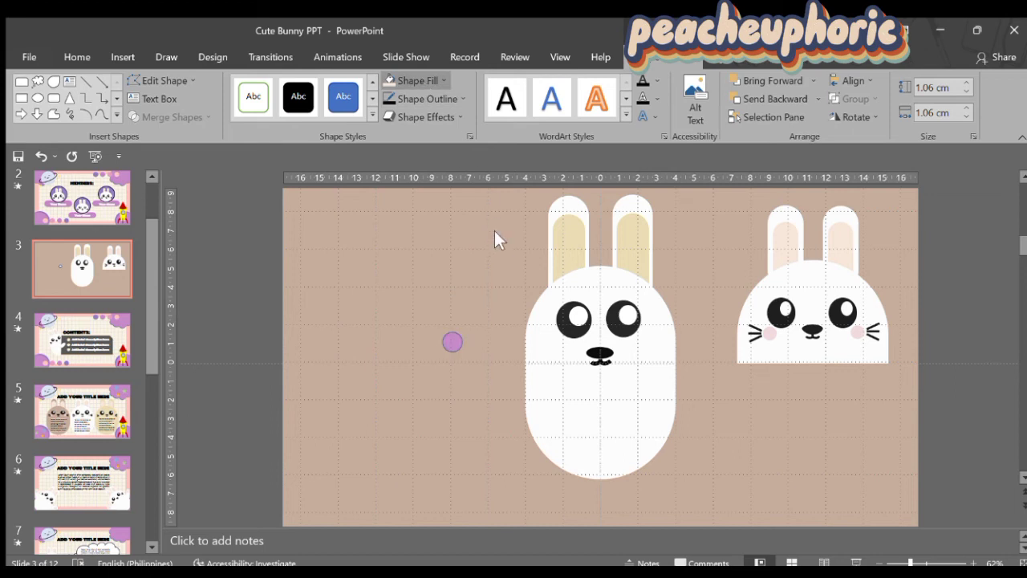
pyautogui.click(439, 238)
pyautogui.click(422, 98)
pyautogui.click(425, 261)
# Step: Place the pink circle and a copy of it as cheeks below the outer edges of the two eyes
pyautogui.moveTo(451, 343); pyautogui.dragTo(641, 345)
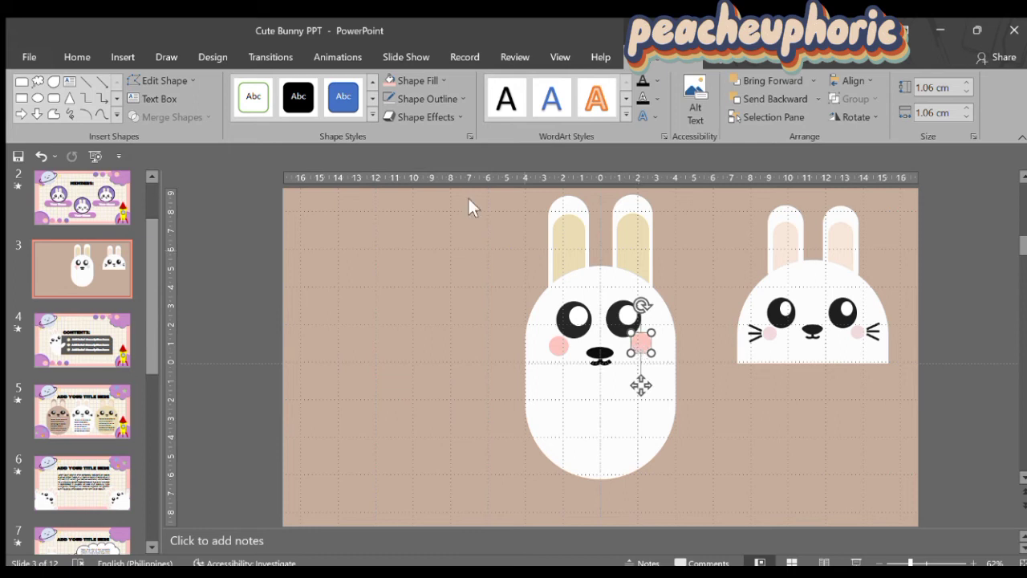
pyautogui.click(782, 439)
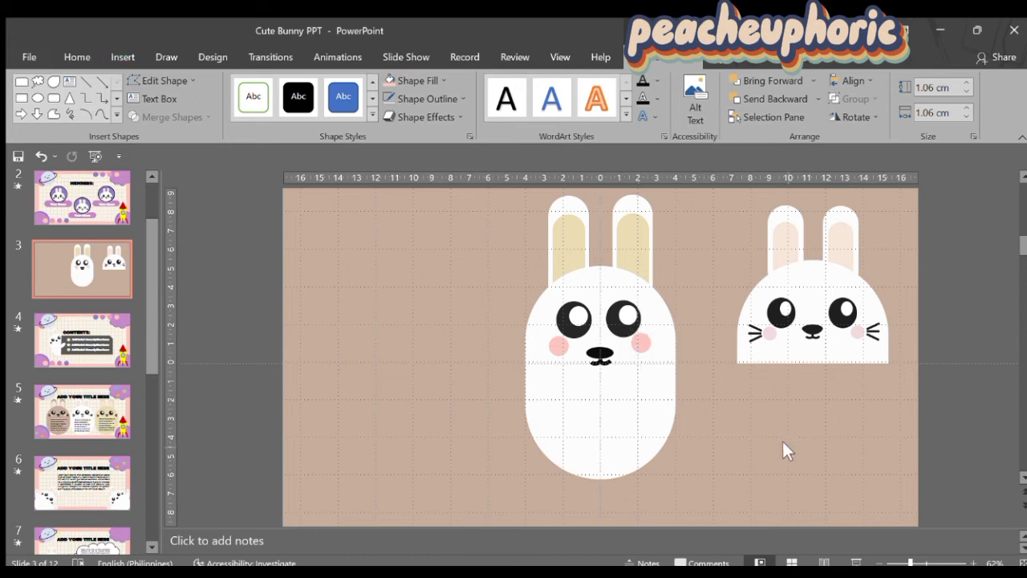
pyautogui.moveTo(650, 346); pyautogui.dragTo(649, 345)
# Step: Draw a slanted whisker line about 0.43 × 0.54 cm outside the left cheek and make it thick and black
pyautogui.click(86, 81)
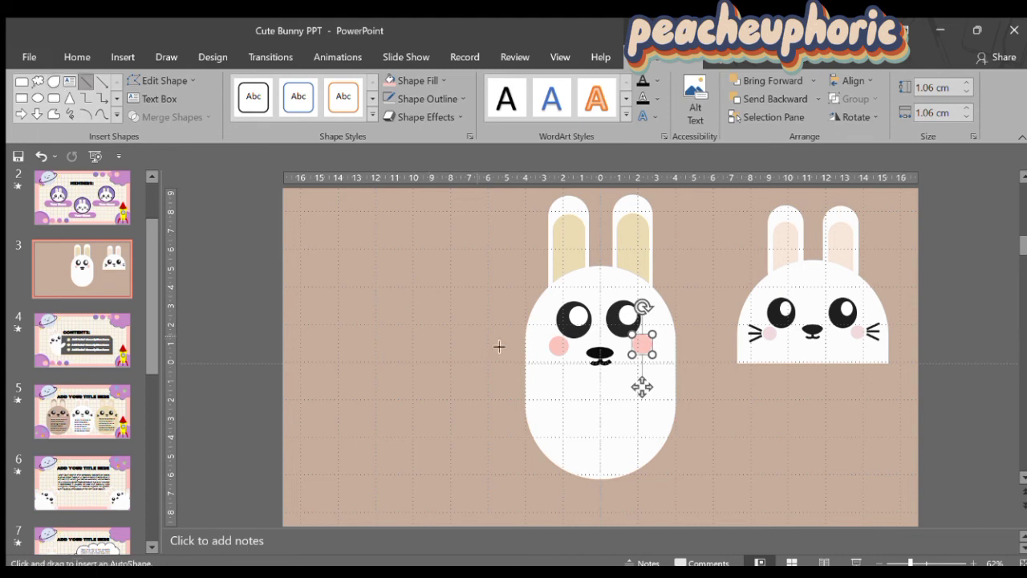
pyautogui.moveTo(534, 337); pyautogui.dragTo(543, 345)
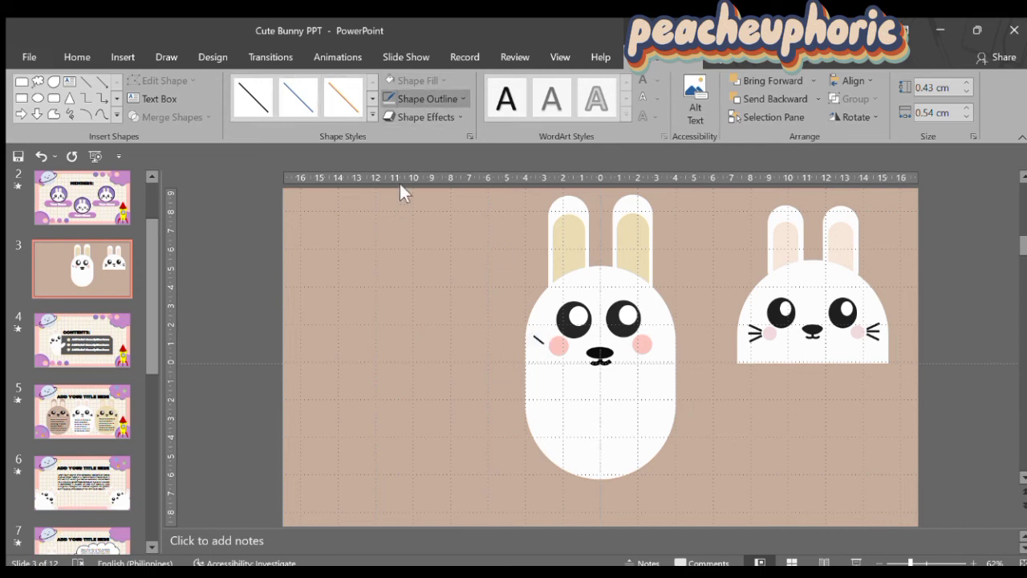
pyautogui.click(398, 134)
# Step: Add a horizontal black whisker about 0.65 cm long just below the slanted one beside the left cheek
pyautogui.moveTo(546, 344); pyautogui.dragTo(564, 364)
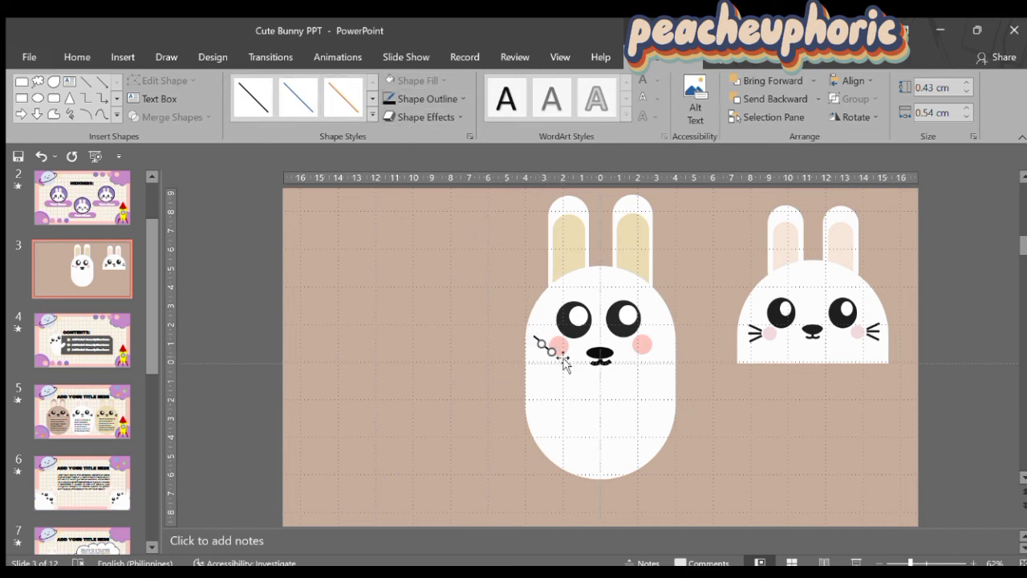
pyautogui.click(542, 353)
pyautogui.hotkey('ctrl', 'z')
pyautogui.click(546, 352)
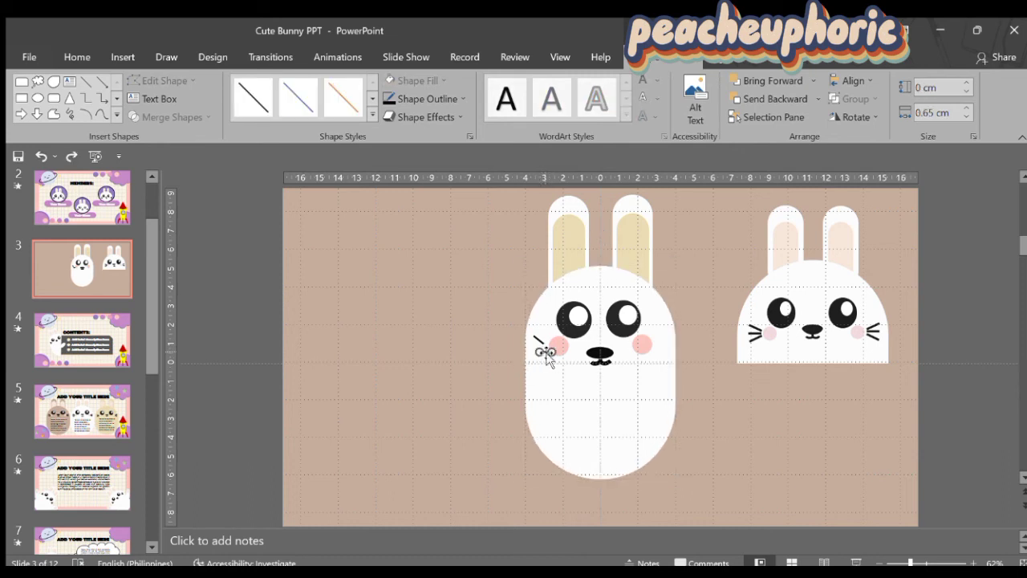
pyautogui.moveTo(540, 347); pyautogui.dragTo(540, 348)
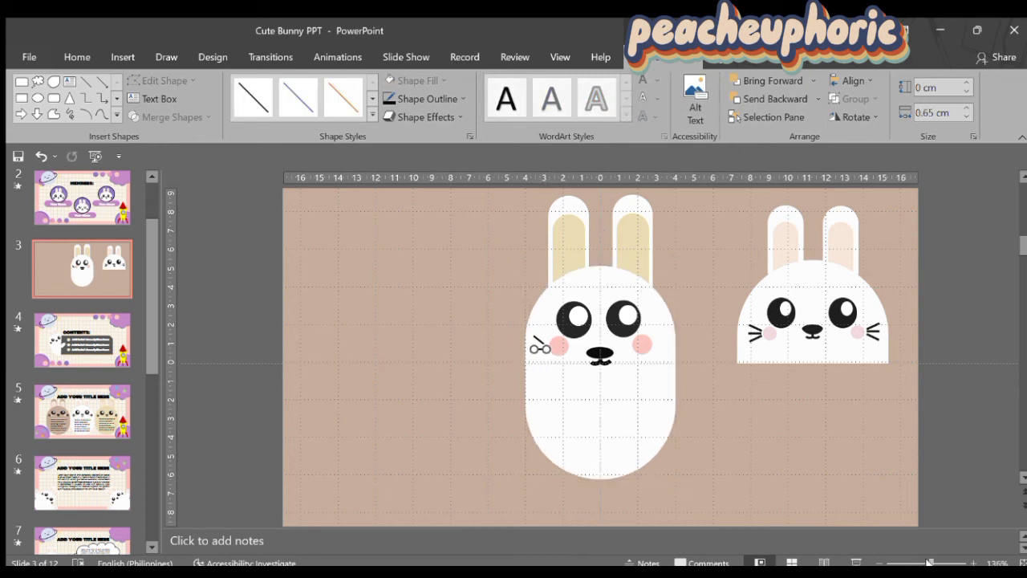
# Step: Duplicate the slanted whisker, flip the copy and place it below the horizontal whisker as the third one
pyautogui.click(929, 562)
pyautogui.click(601, 345)
pyautogui.moveTo(603, 341); pyautogui.dragTo(607, 347)
pyautogui.hotkey('ctrl', 'd')
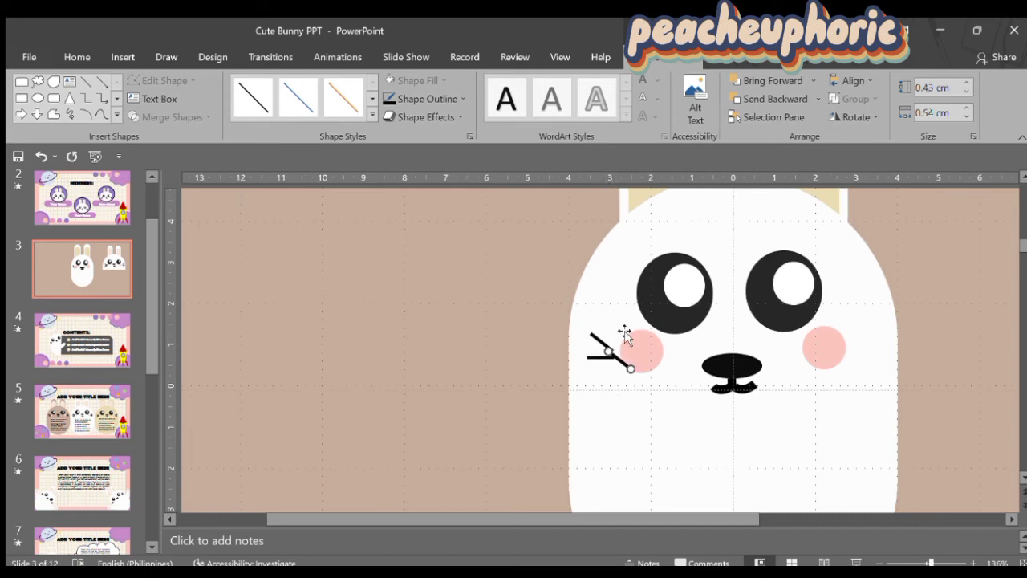
pyautogui.click(854, 186)
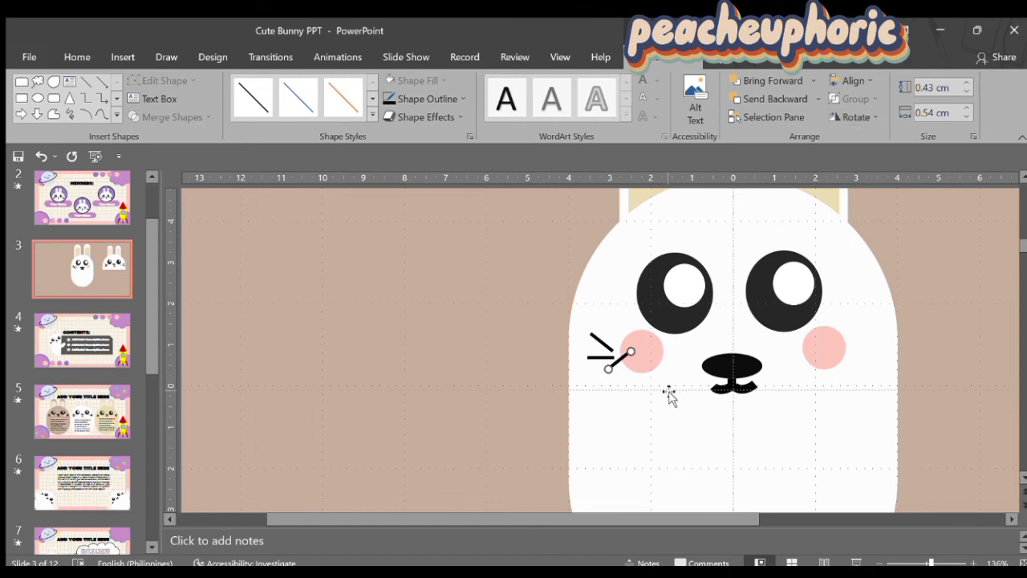
pyautogui.moveTo(610, 368); pyautogui.dragTo(604, 374)
# Step: Group the three whiskers beside the left cheek, leaving the pink cheek circle out of the group
pyautogui.moveTo(491, 273); pyautogui.dragTo(695, 422)
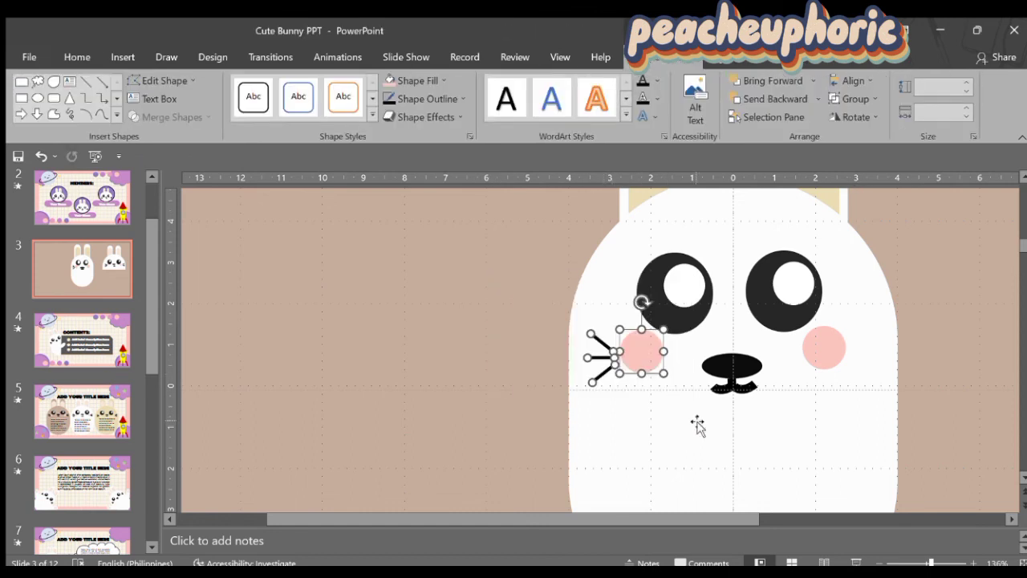
pyautogui.keyDown('ctrl'); pyautogui.click(658, 365); pyautogui.keyUp('ctrl')
pyautogui.hotkey('ctrl', 'g')
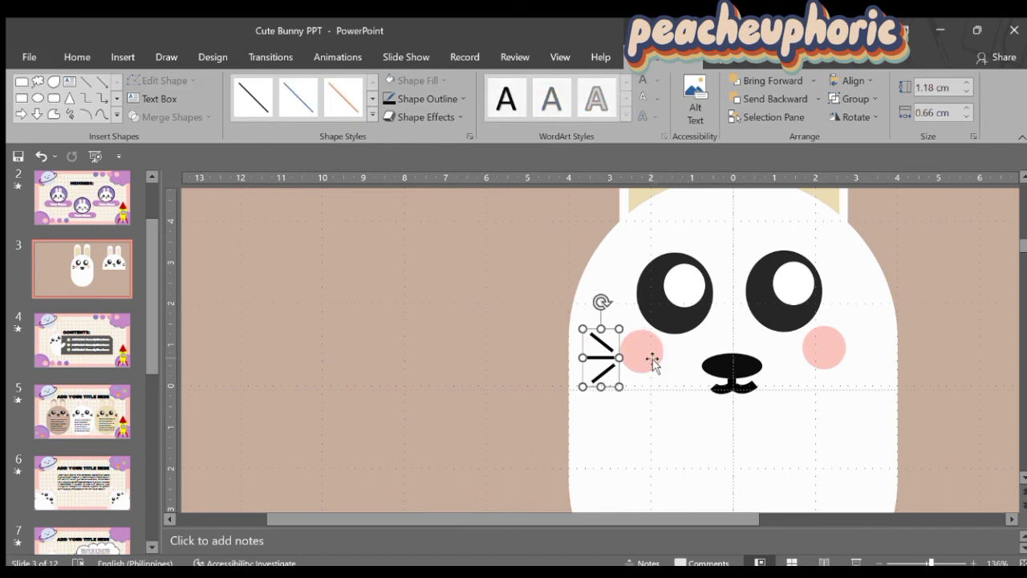
# Step: Duplicate the whisker group, flip the copy horizontally and place it outside the right cheek
pyautogui.hotkey('ctrl', 'd')
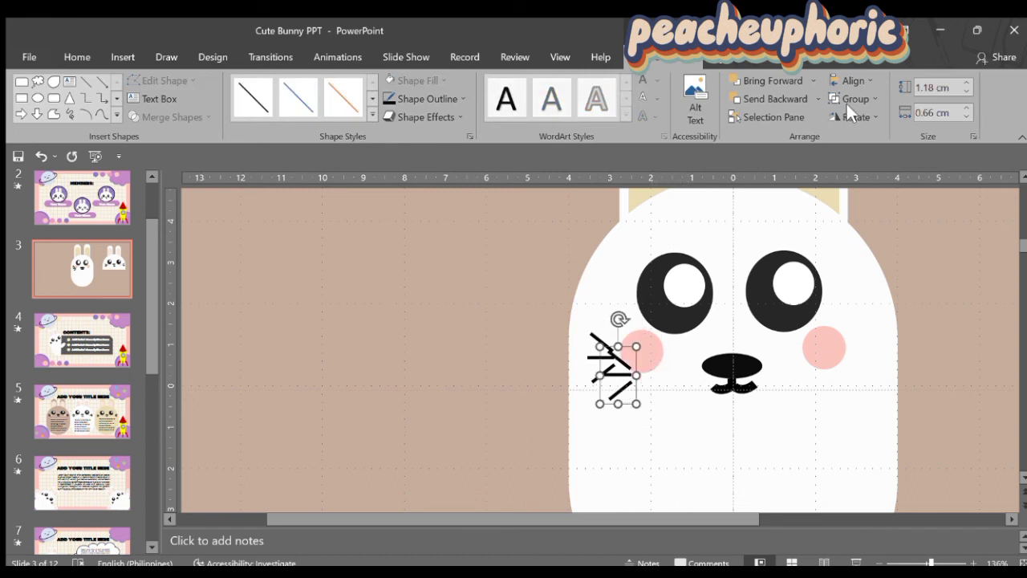
pyautogui.click(863, 191)
pyautogui.moveTo(623, 375); pyautogui.dragTo(873, 349)
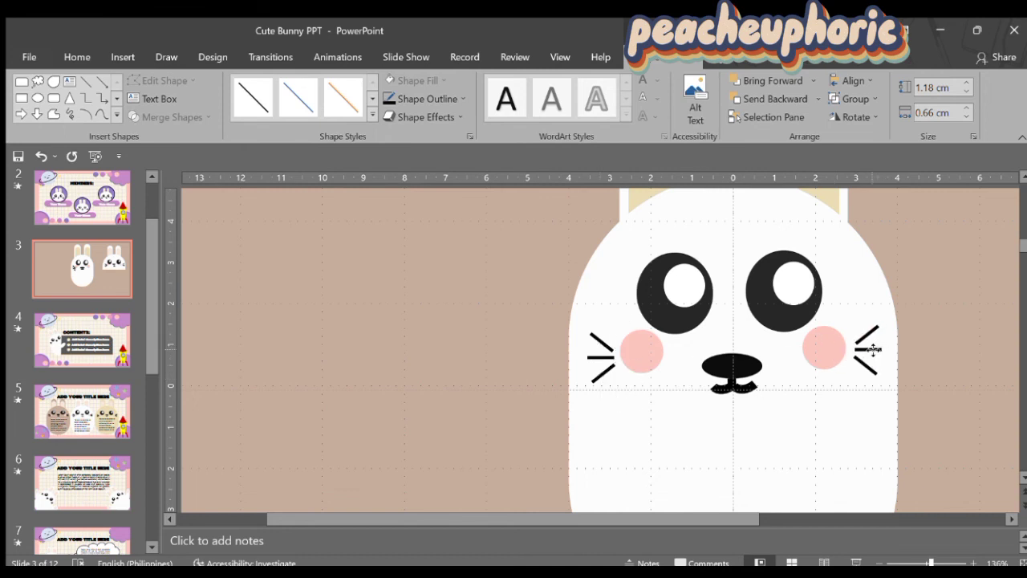
pyautogui.click(912, 391)
# Step: Draw a rectangle about 6.72 × 12.4 cm covering the bunny's lower body, with its upper edge just below the mouth
pyautogui.scroll(-1, 902, 316)
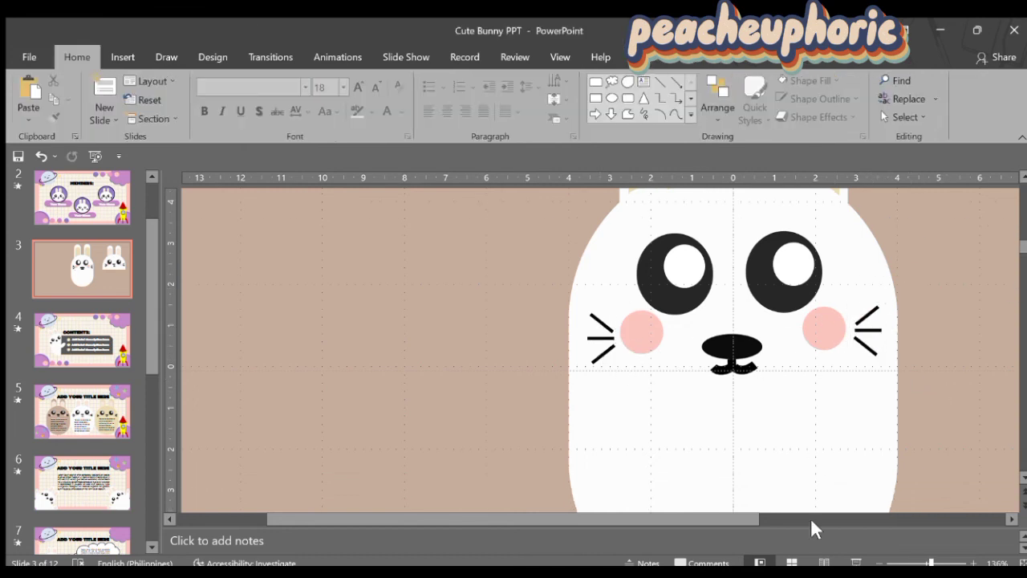
pyautogui.click(914, 563)
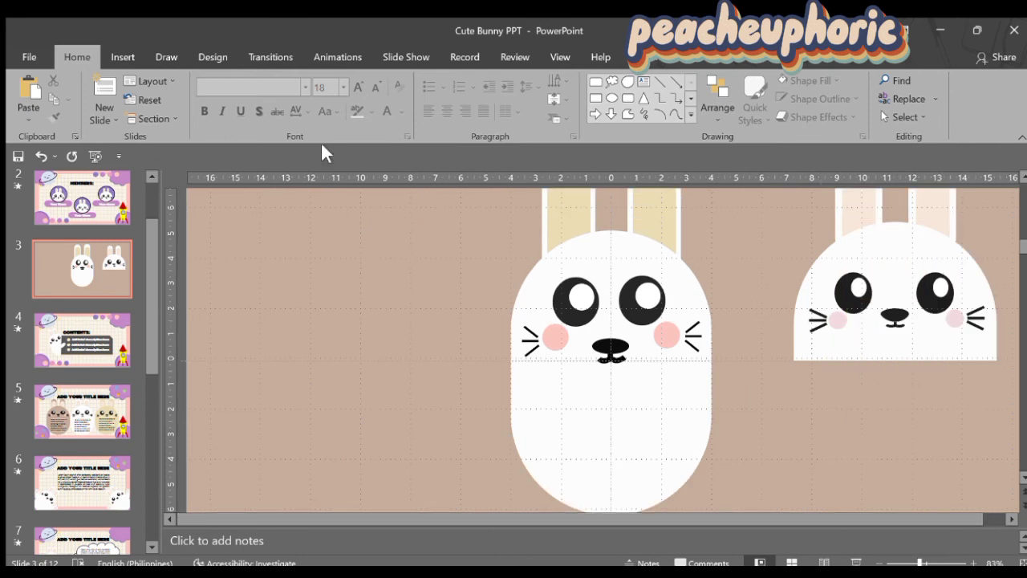
pyautogui.click(596, 98)
pyautogui.moveTo(472, 360)
pyautogui.mouseDown()
pyautogui.moveTo(695, 484)
pyautogui.moveTo(790, 499)
pyautogui.mouseUp()
pyautogui.moveTo(635, 396)
pyautogui.mouseDown()
pyautogui.moveTo(628, 426)
pyautogui.moveTo(626, 410)
pyautogui.mouseUp()
pyautogui.scroll(-3, 622, 425)
pyautogui.moveTo(616, 445); pyautogui.dragTo(617, 478)
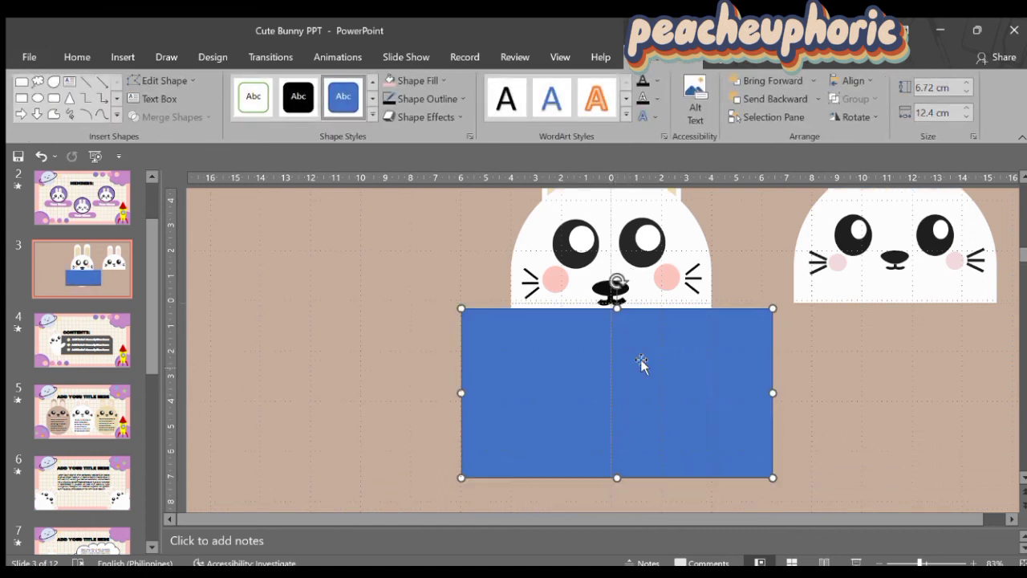
# Step: Try subtracting the blue rectangle from the white body shape, and undo the cut
pyautogui.click(693, 247)
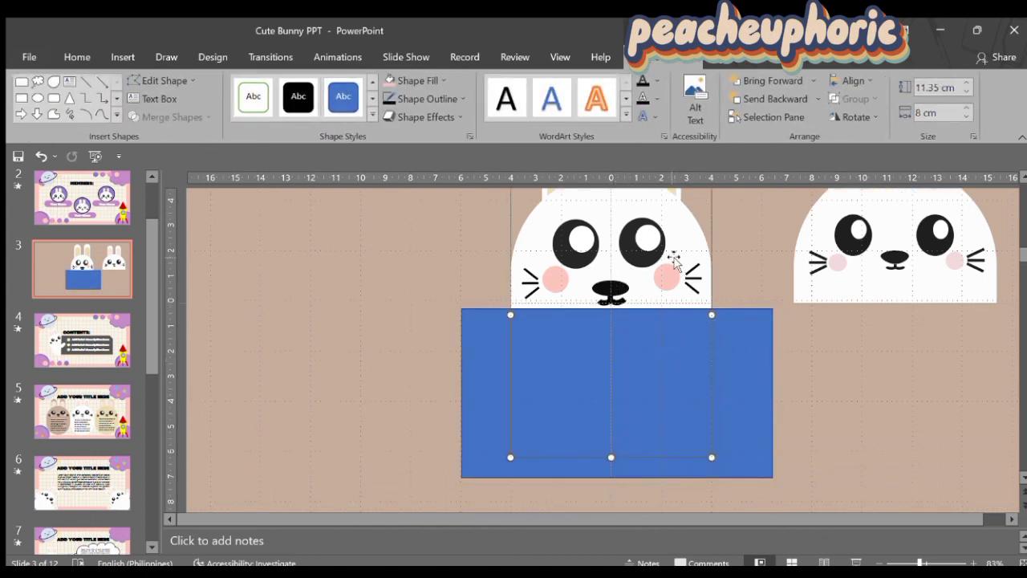
pyautogui.scroll(3, 674, 257)
pyautogui.keyDown('shift'); pyautogui.click(649, 433); pyautogui.keyUp('shift')
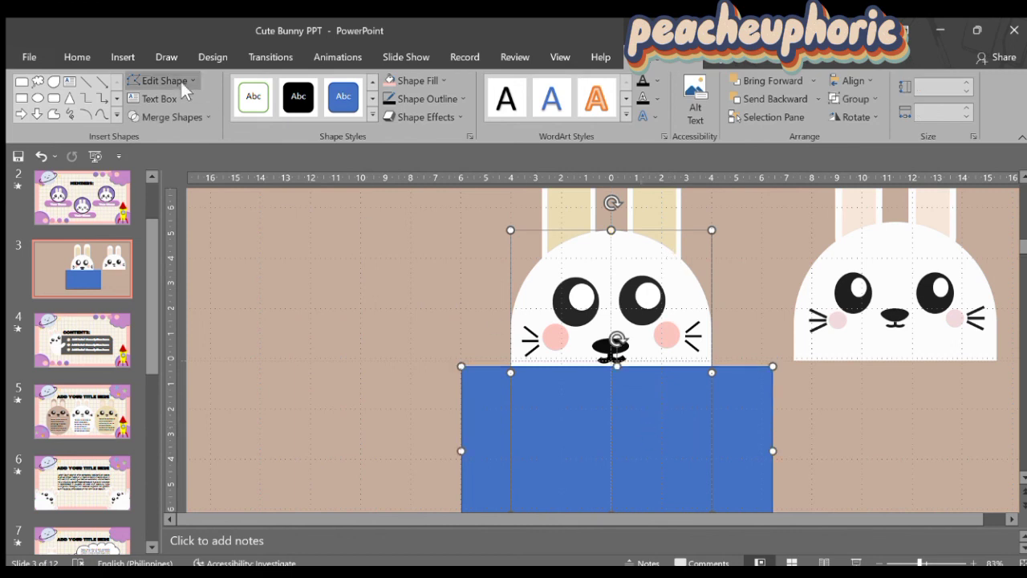
pyautogui.click(171, 120)
pyautogui.click(165, 210)
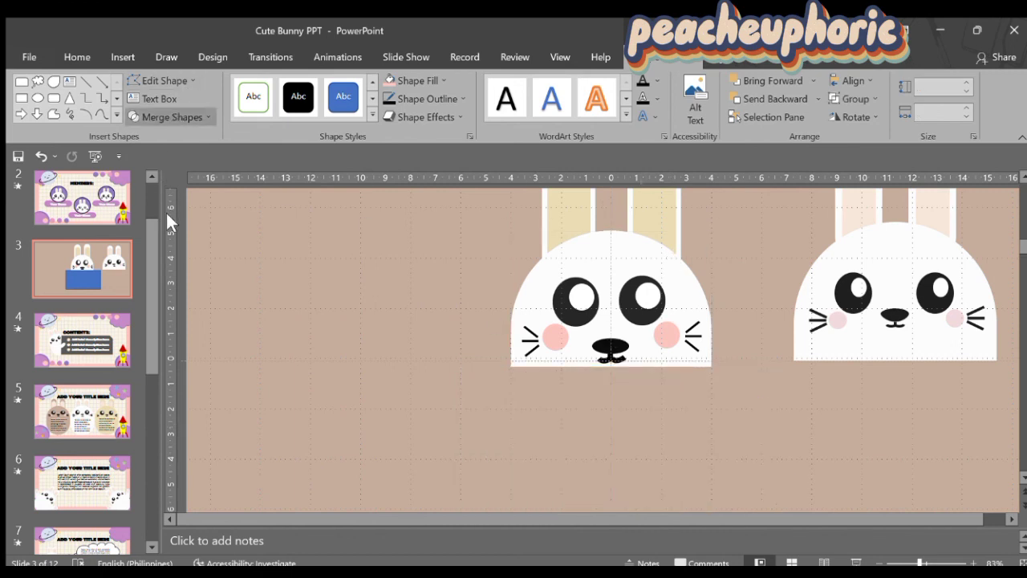
pyautogui.hotkey('ctrl', 'z')
pyautogui.press('Escape')
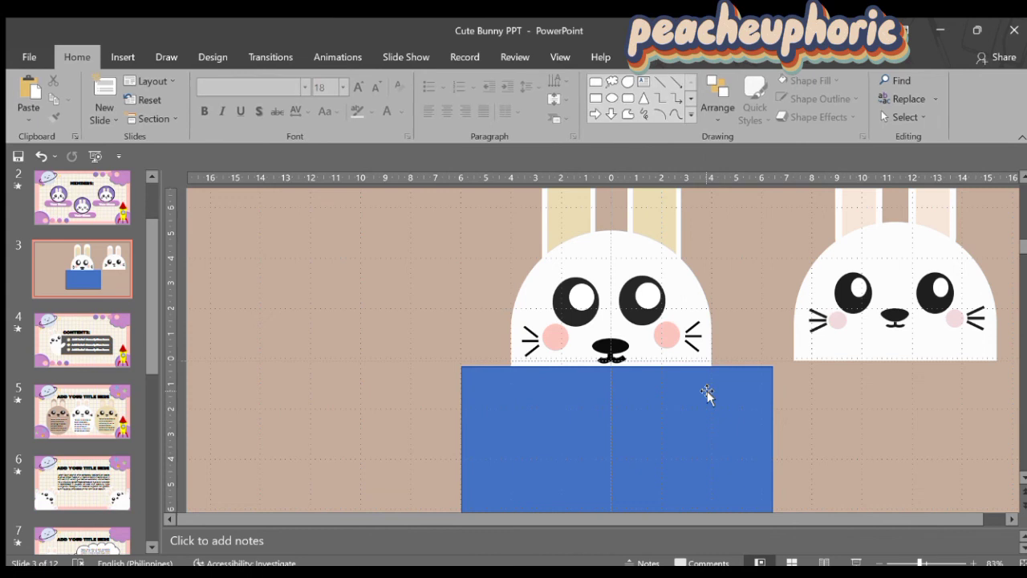
# Step: Lower the rectangle's upper edge to make it about 5.81 cm high, and subtract the rectangle from the white body shape
pyautogui.moveTo(623, 374)
pyautogui.mouseDown()
pyautogui.moveTo(626, 413)
pyautogui.moveTo(622, 392)
pyautogui.mouseUp()
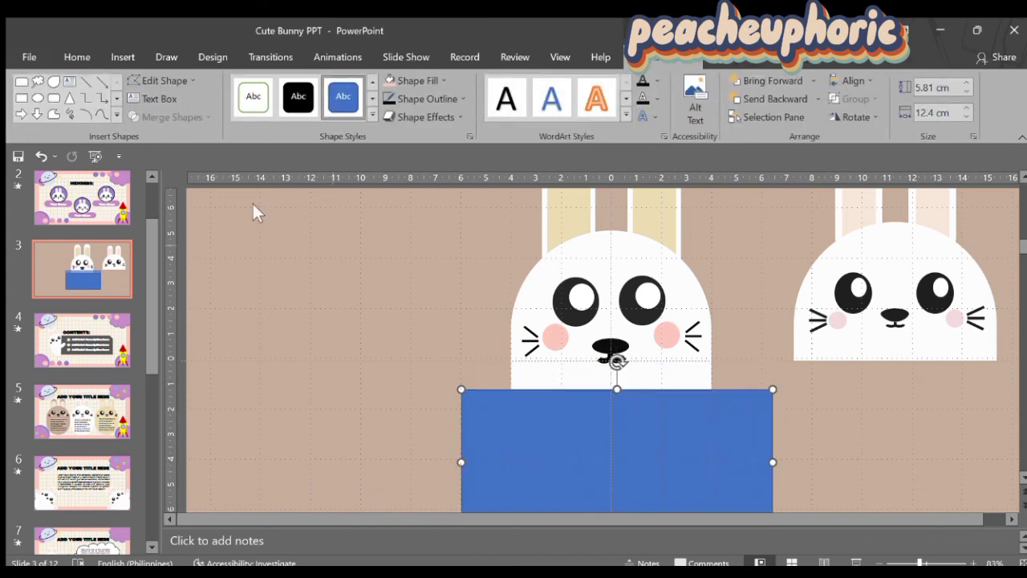
pyautogui.keyDown('shift'); pyautogui.click(544, 278); pyautogui.keyUp('shift')
pyautogui.click(175, 115)
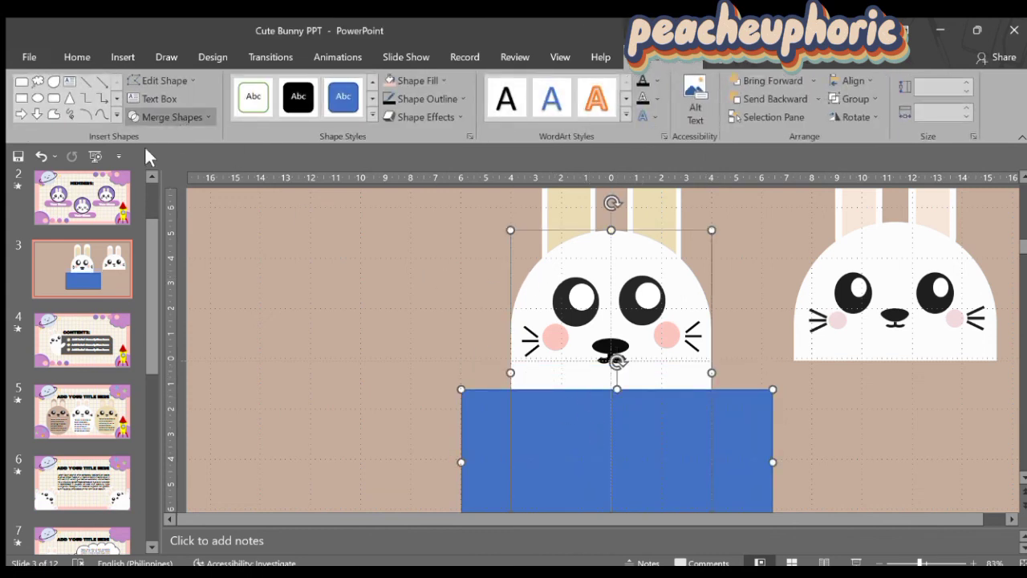
pyautogui.click(168, 210)
pyautogui.click(744, 435)
# Step: Group all parts of the new bunny and move the group to the empty left side of the slide
pyautogui.moveTo(762, 444); pyautogui.dragTo(434, 138)
pyautogui.scroll(3, 651, 287)
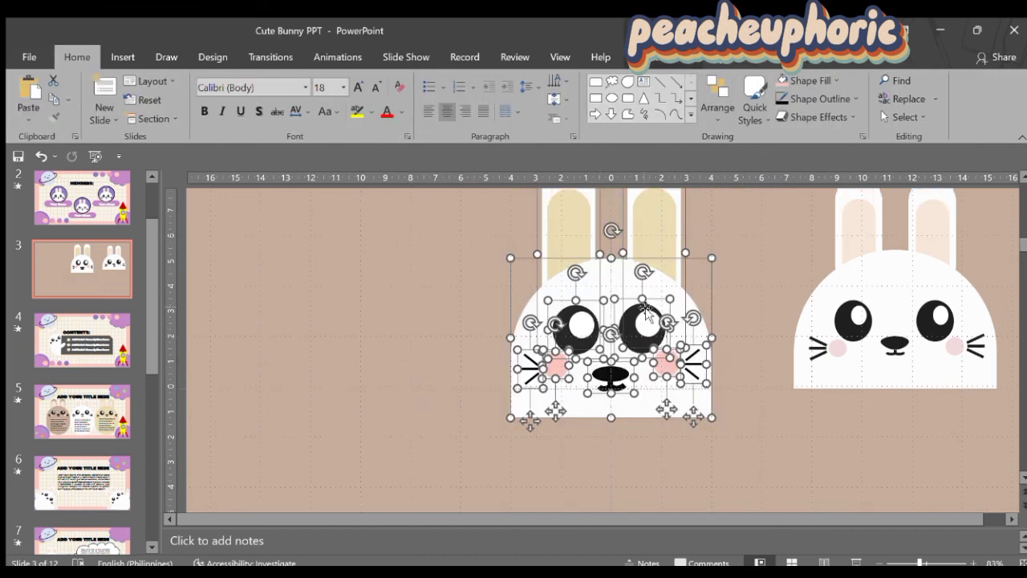
pyautogui.hotkey('ctrl', 'g')
pyautogui.click(460, 340)
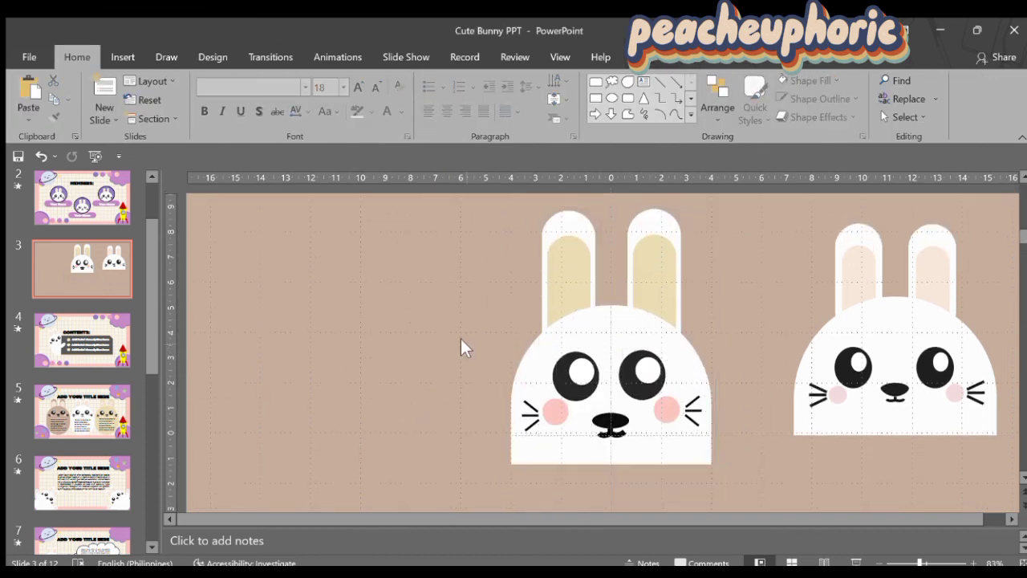
pyautogui.moveTo(672, 339); pyautogui.dragTo(411, 333)
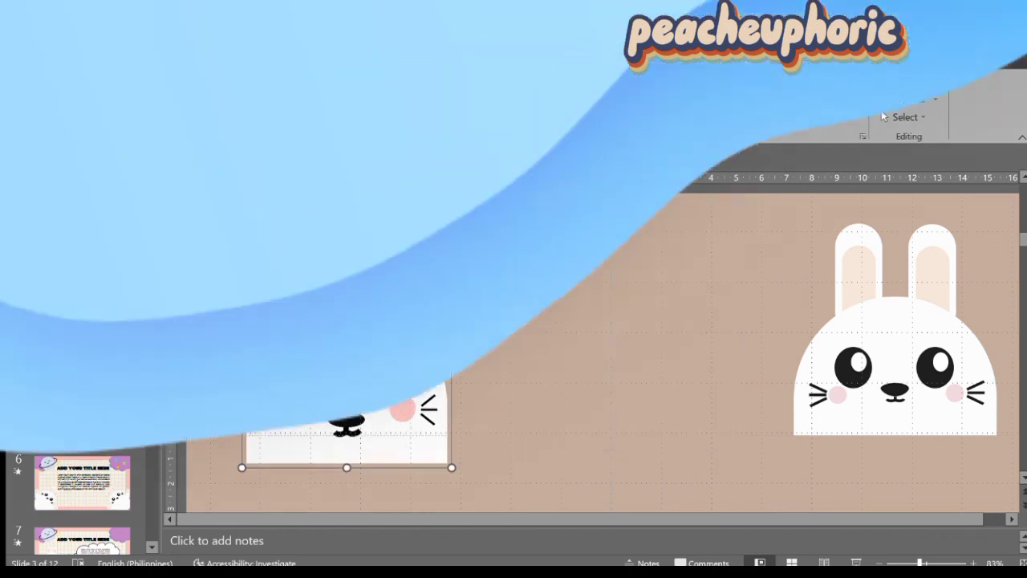